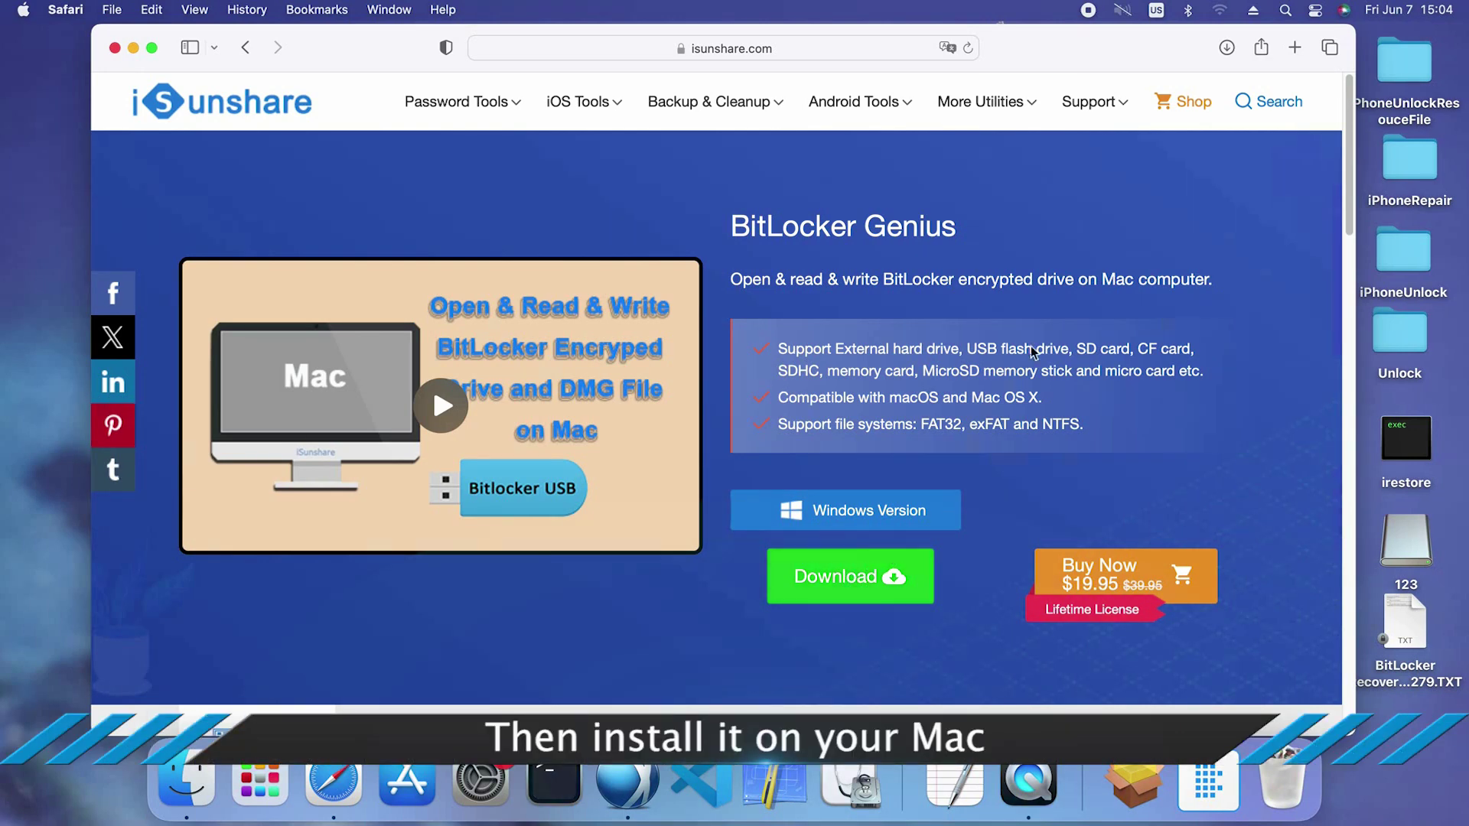
Open isunshare-bitlocker-genius-4.pkg from Safari's downloads list and bring its Installer to the front
left_click(1226, 47)
left_click(1157, 142)
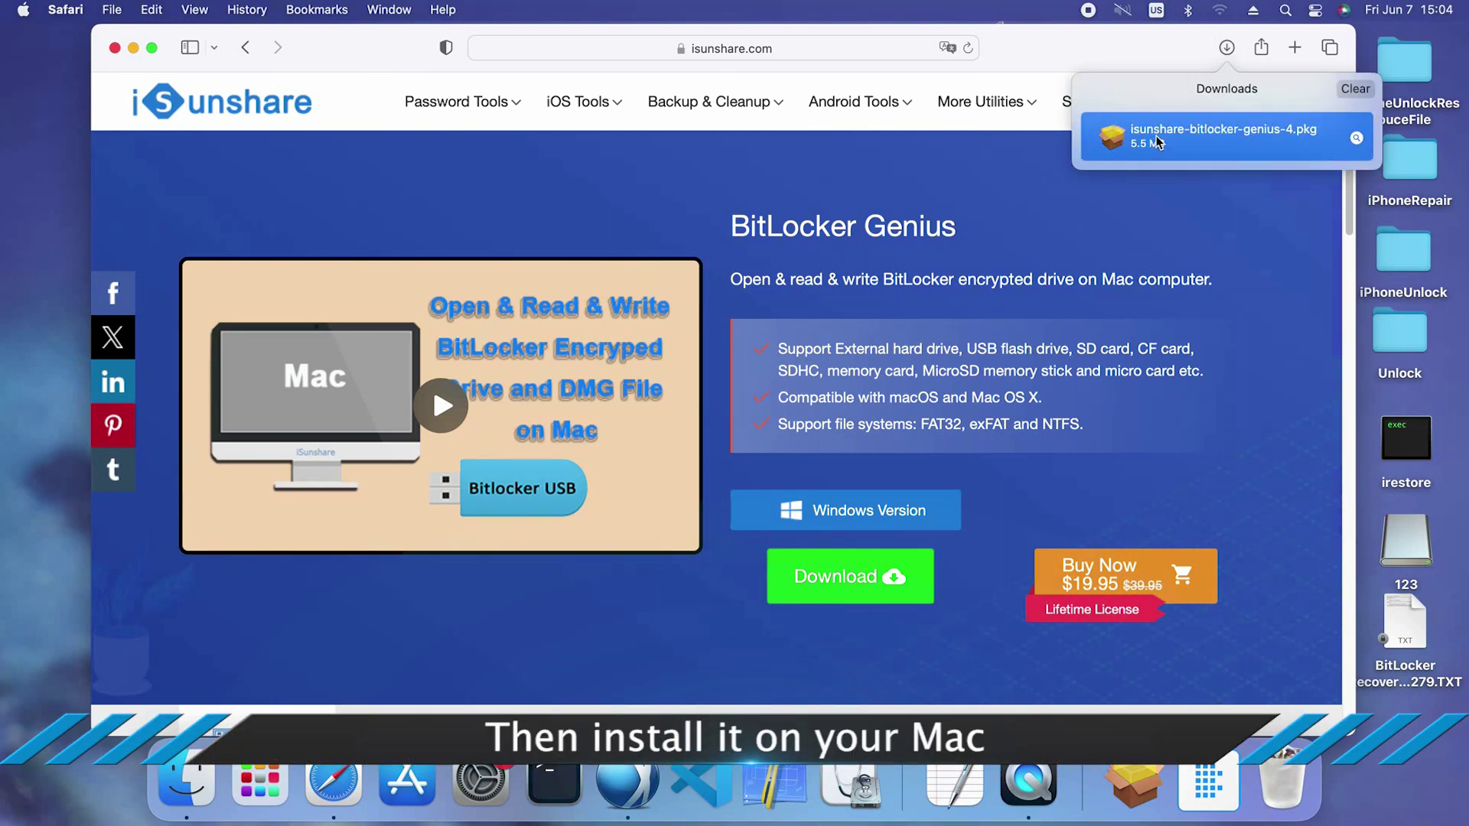
double_click(1157, 142)
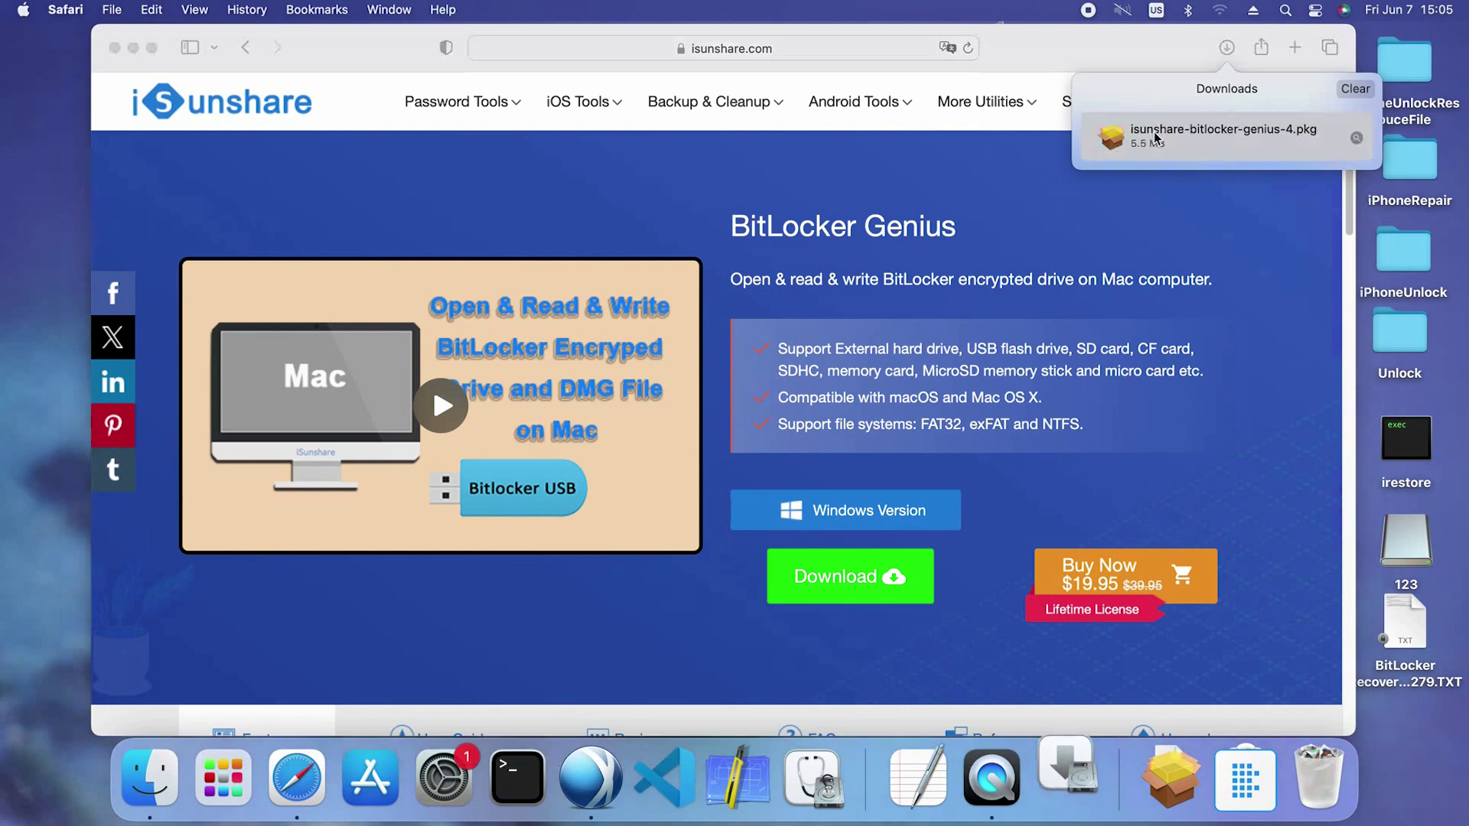
left_click(1083, 802)
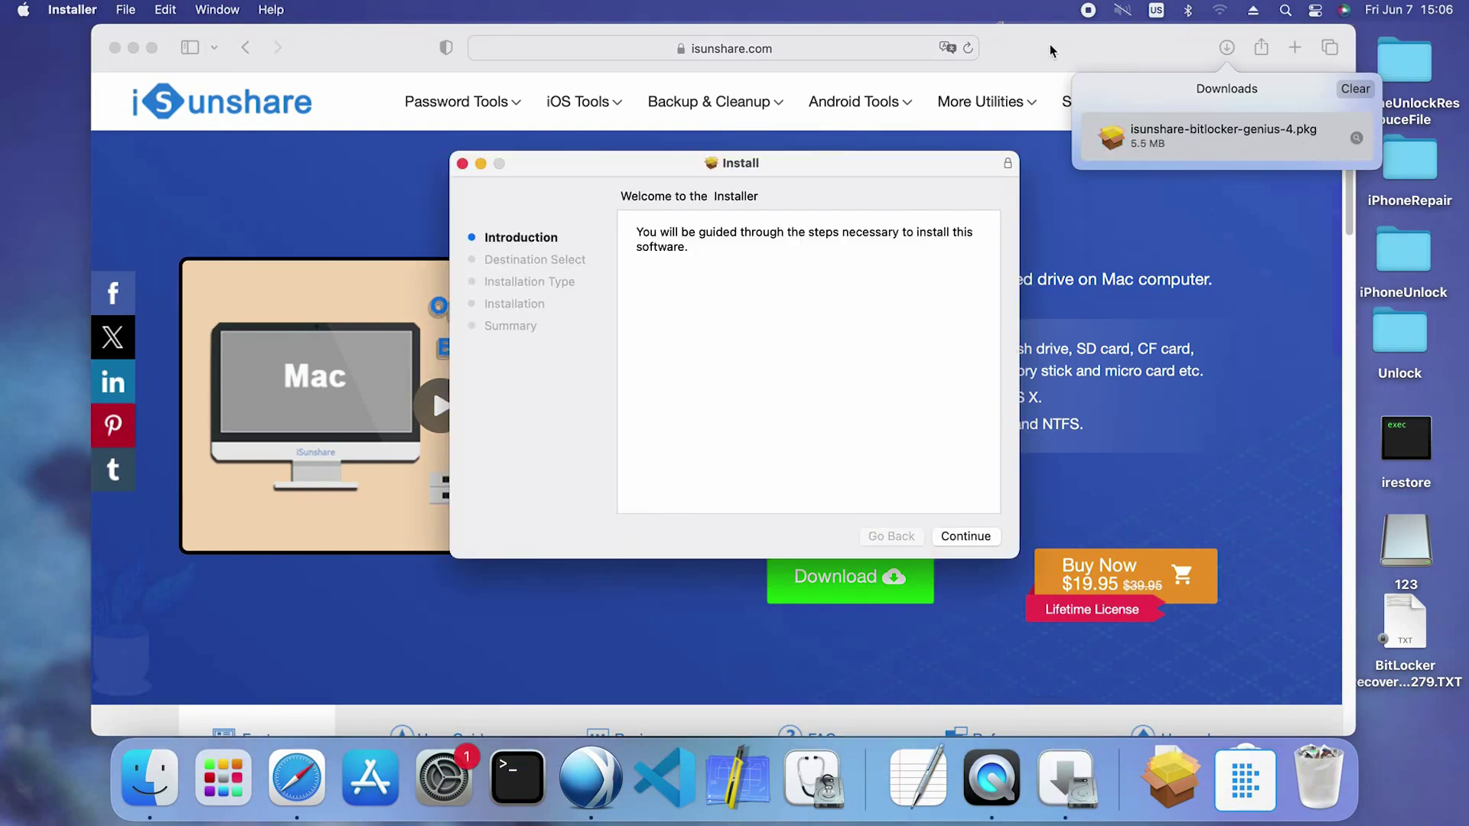
Install BitLocker Genius on Macintosh HD with the admin password, then close the installer, keeping the package
left_click(115, 47)
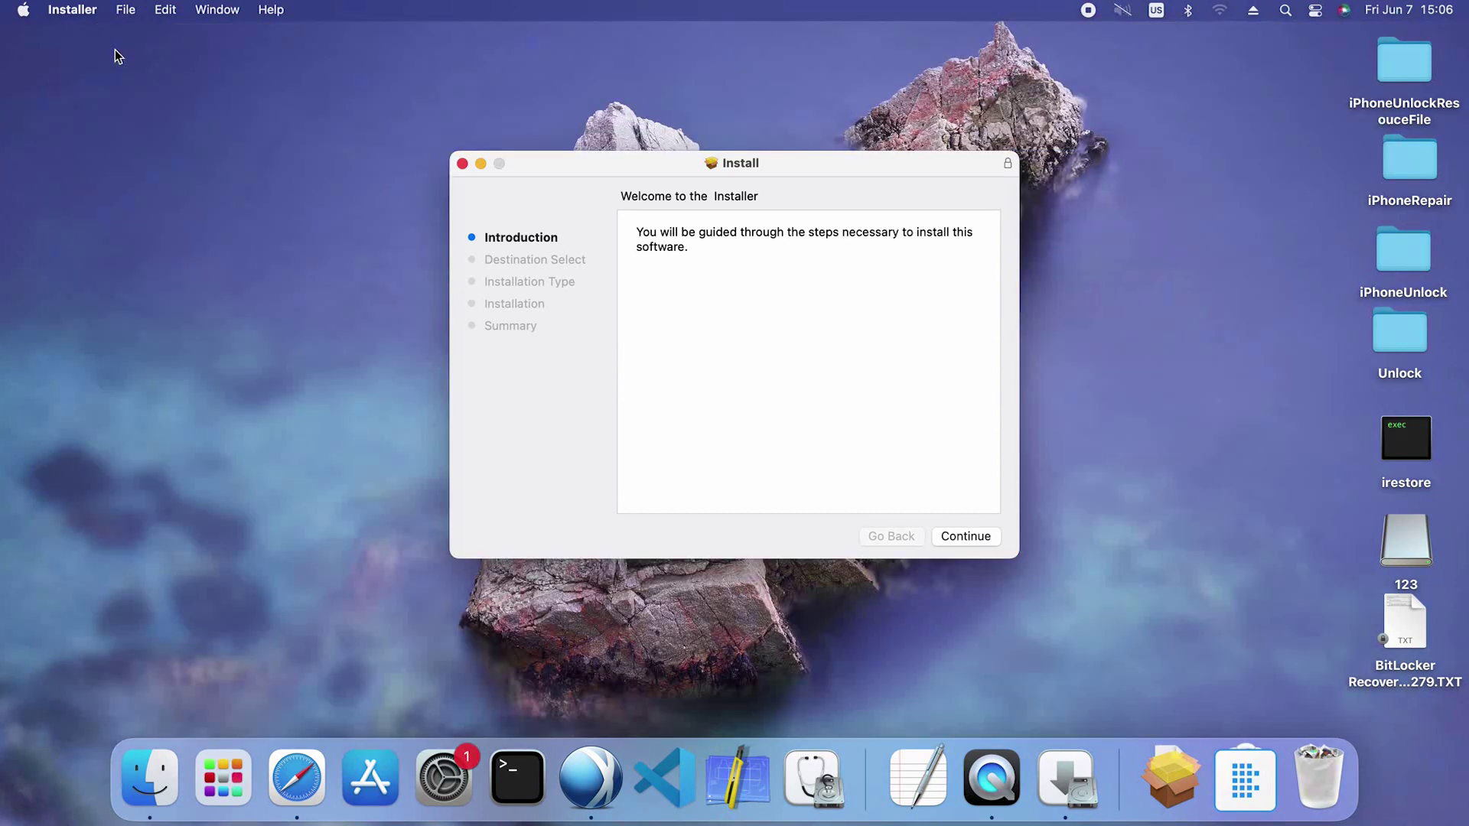
left_click(969, 537)
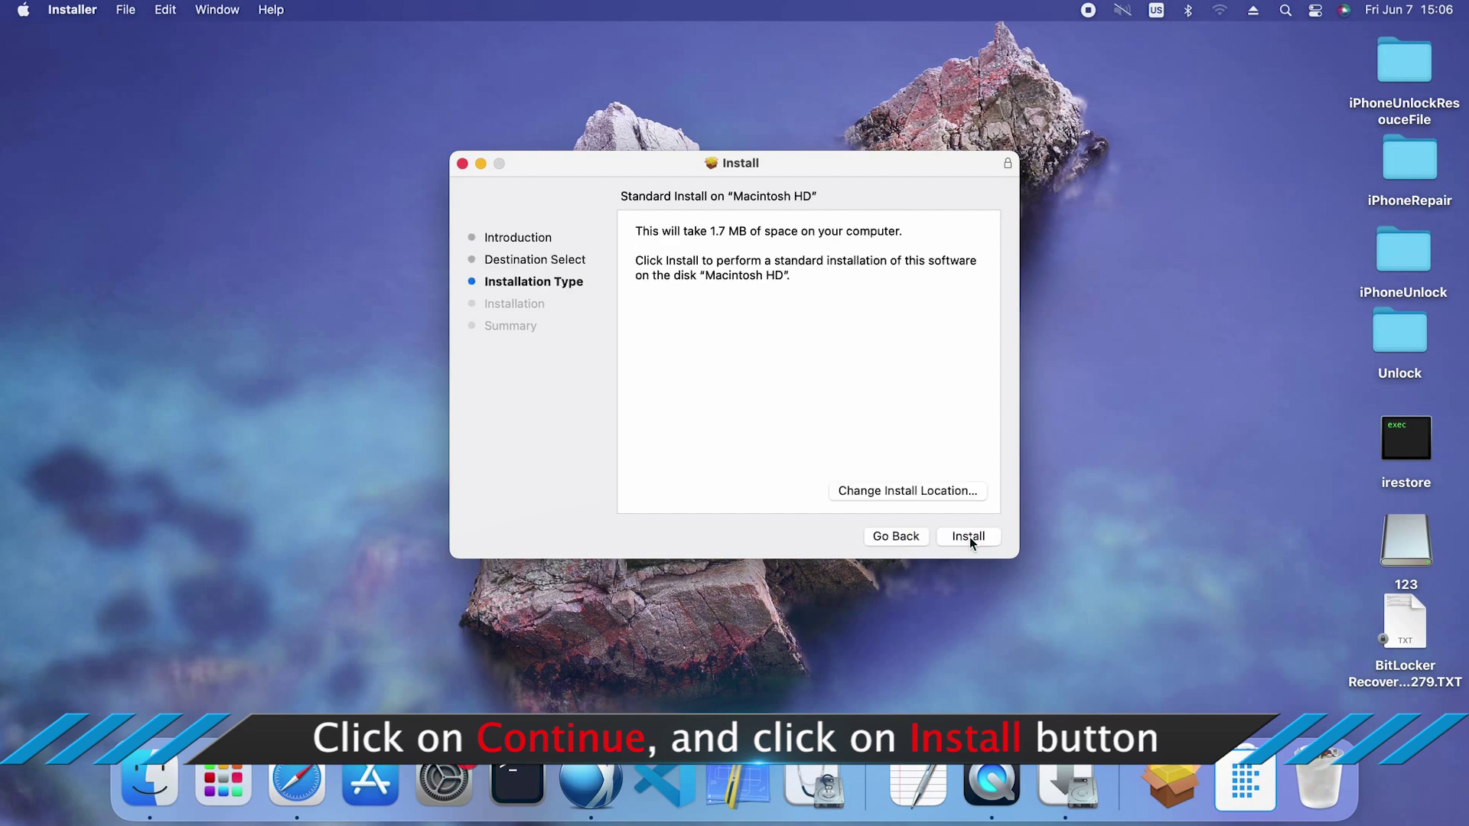
left_click(967, 540)
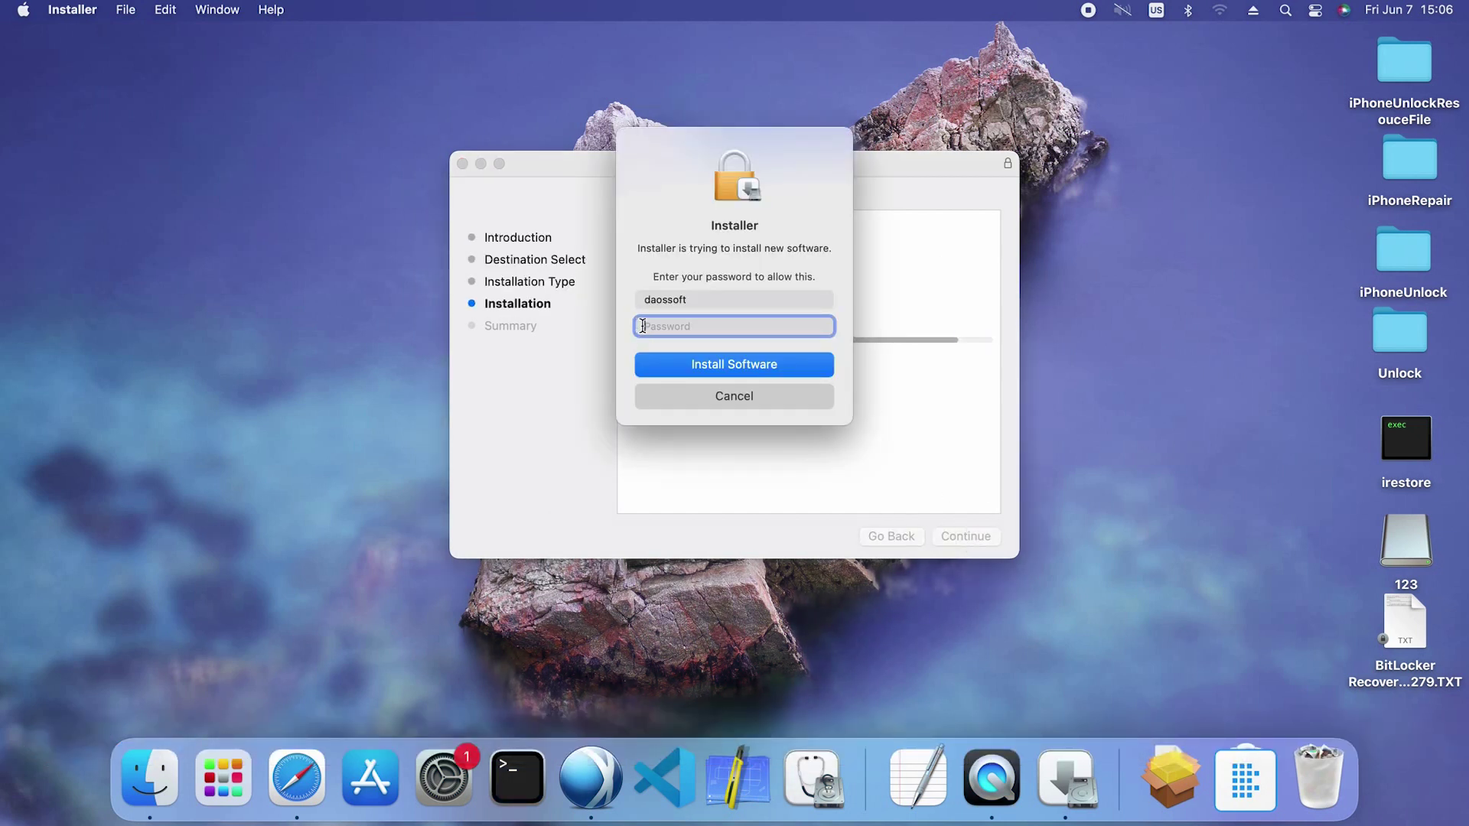
type("123")
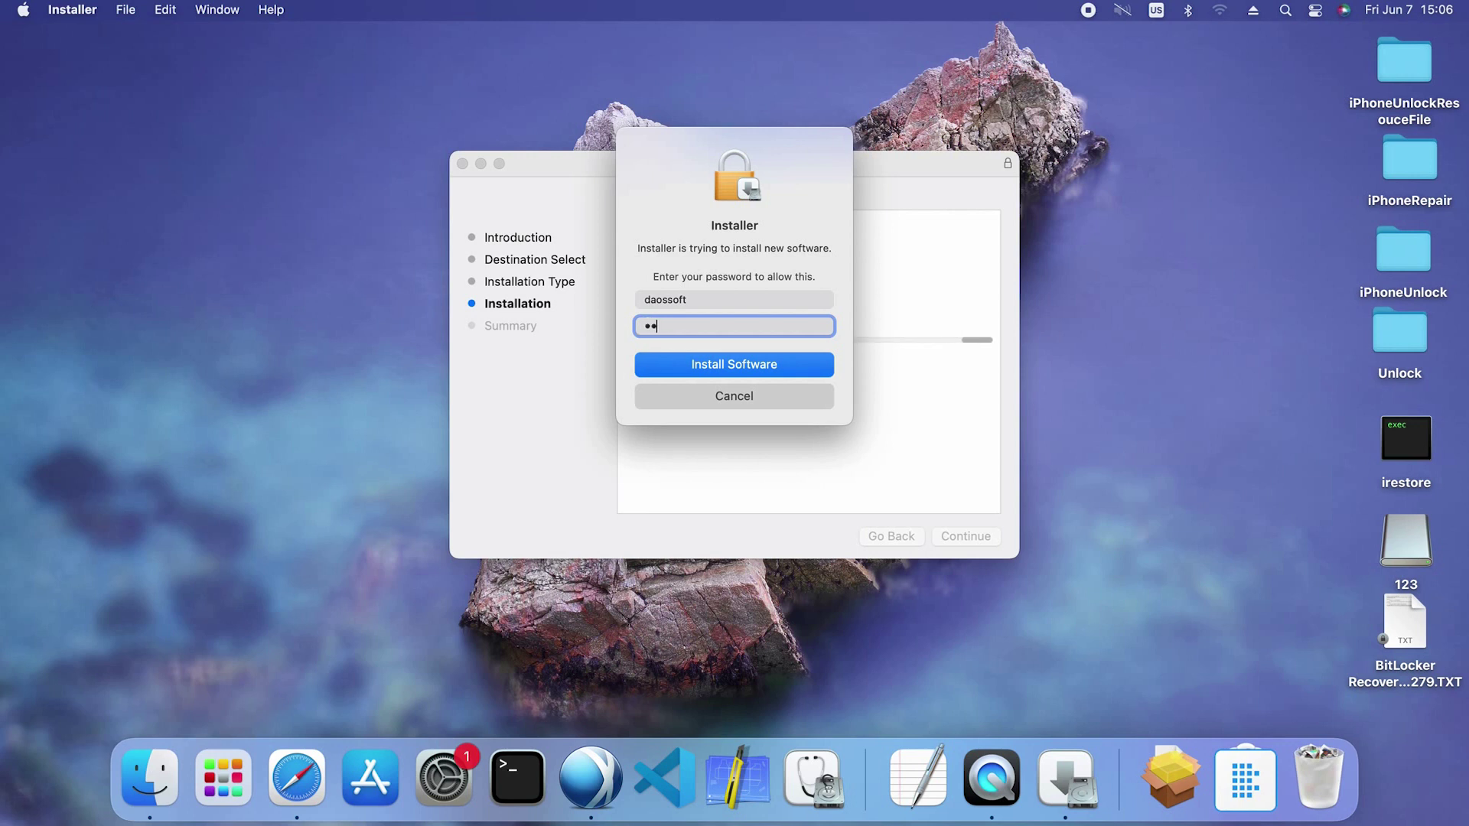
left_click(734, 365)
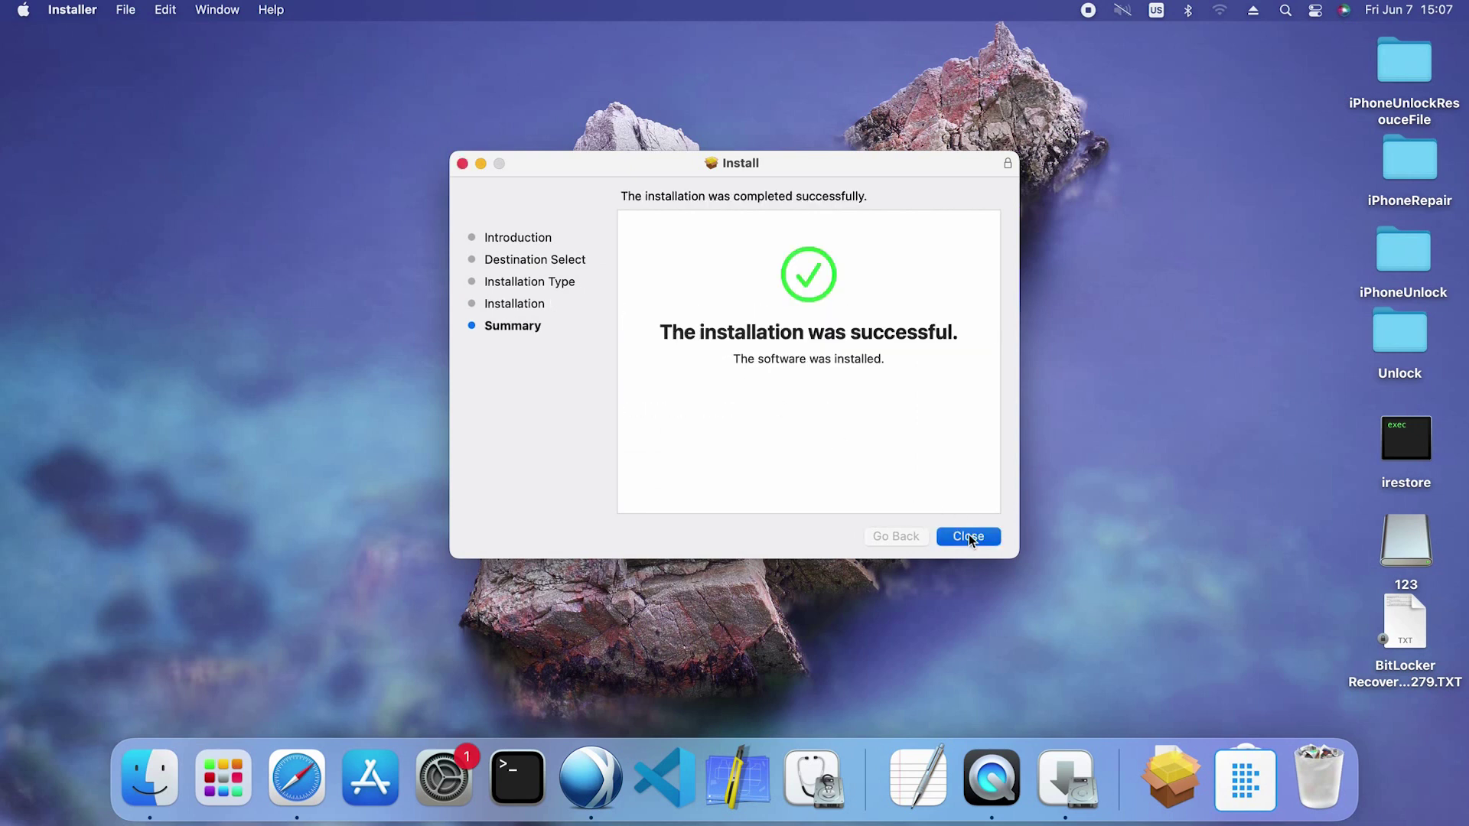
left_click(968, 535)
left_click(678, 429)
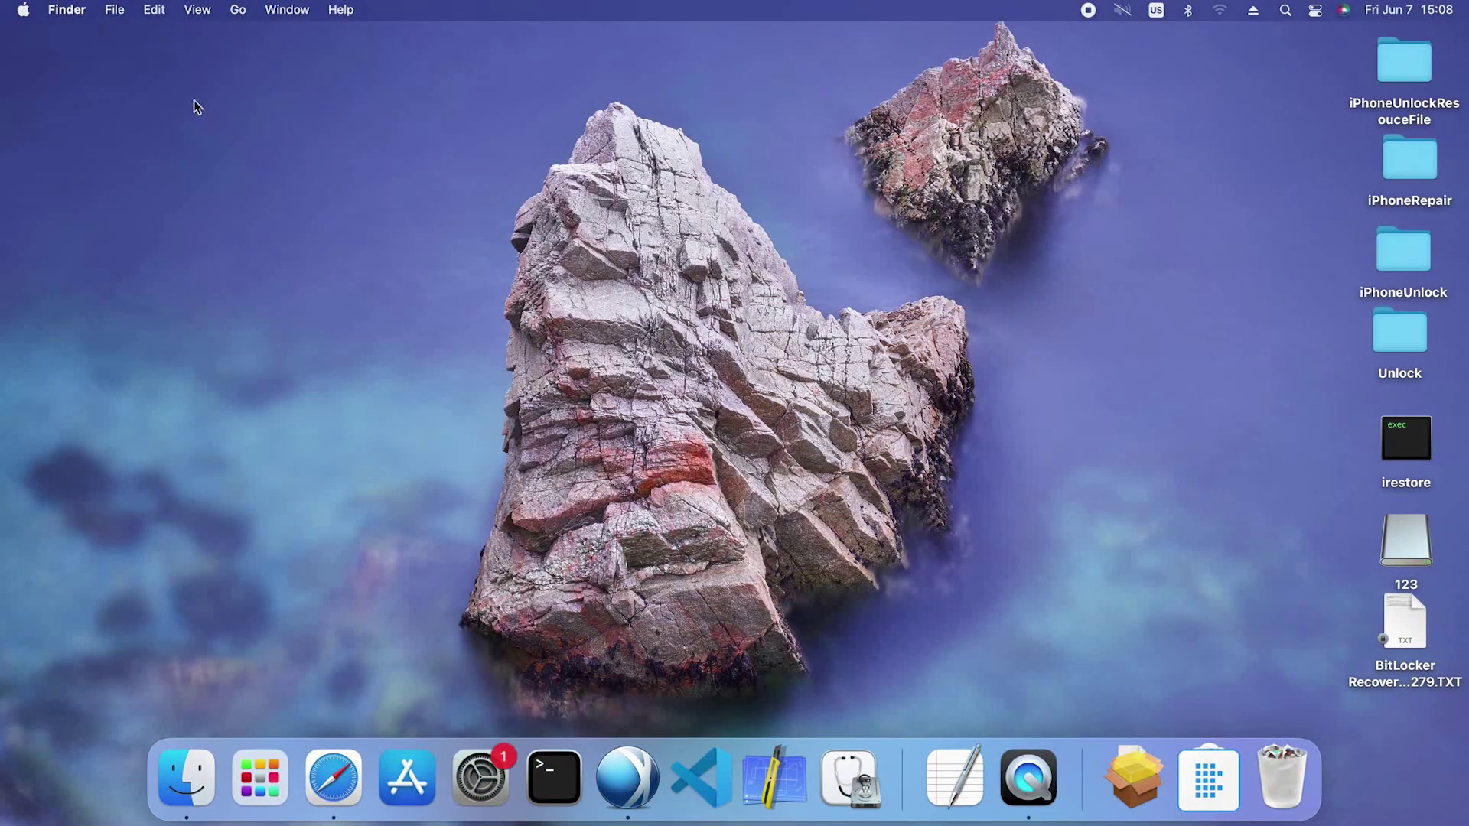
Open System Preferences from the Apple menu and go to Security & Privacy's Privacy tab
left_click(24, 11)
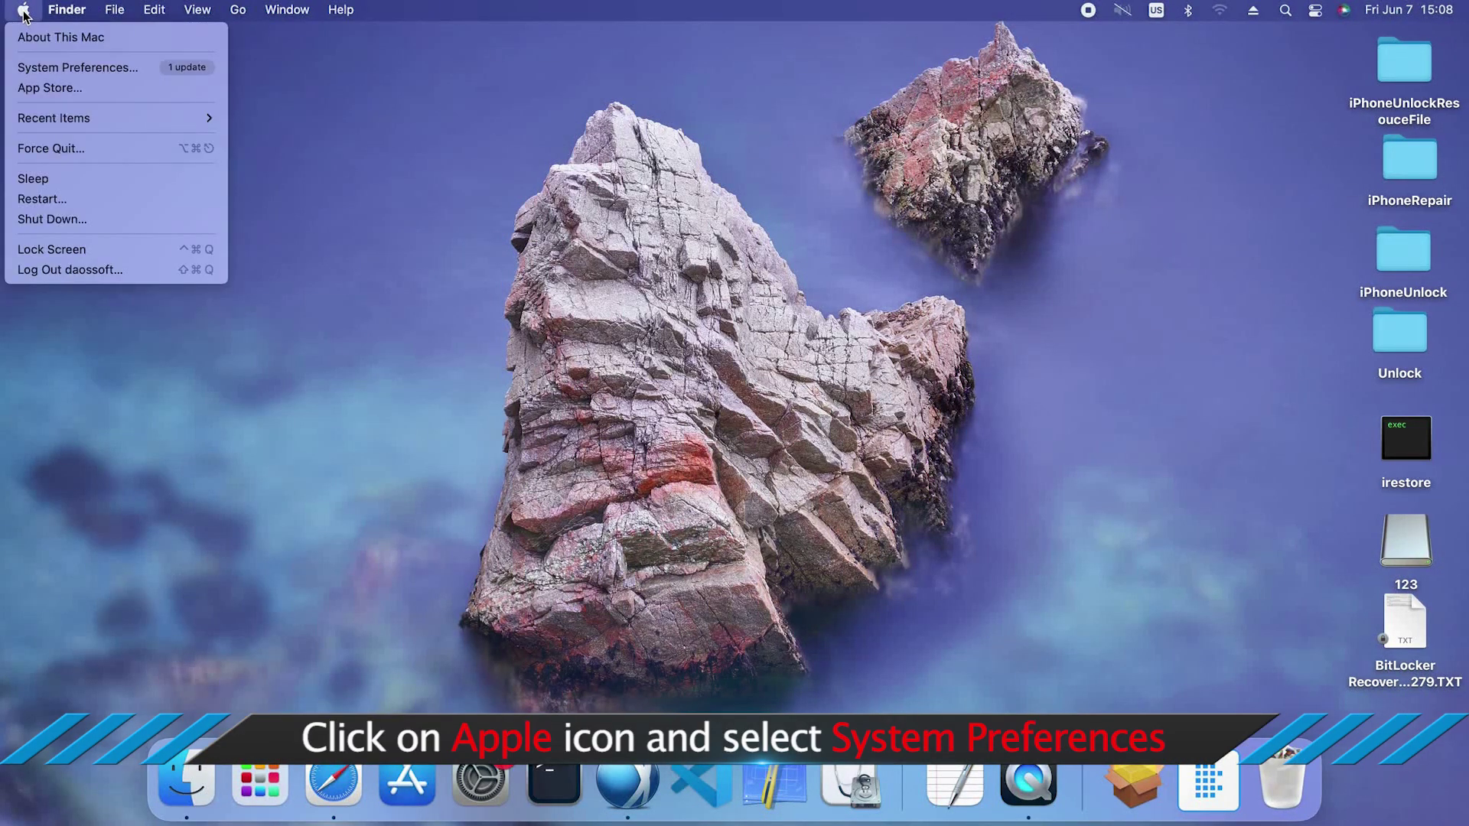
left_click(45, 67)
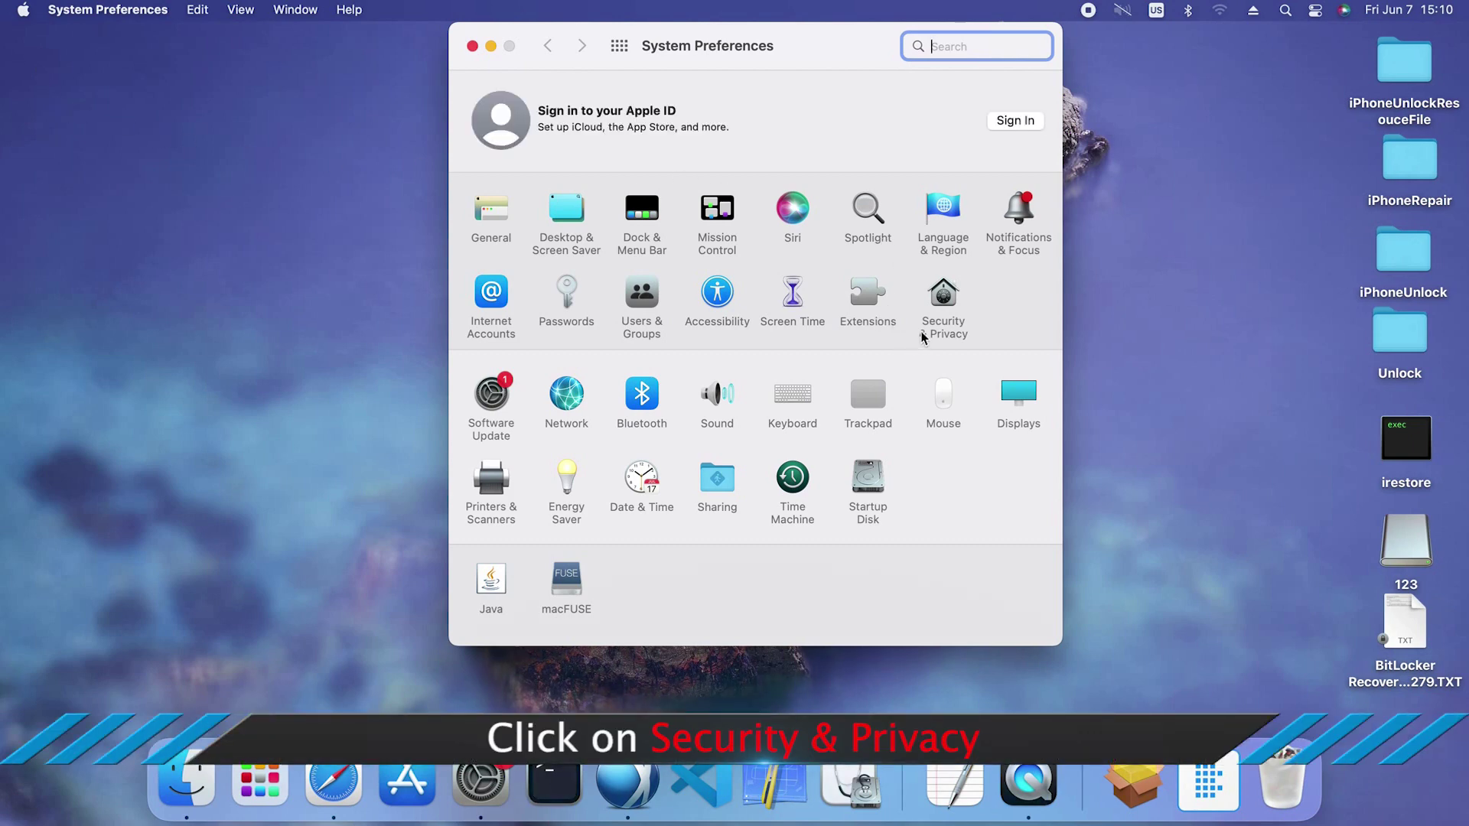
left_click(946, 309)
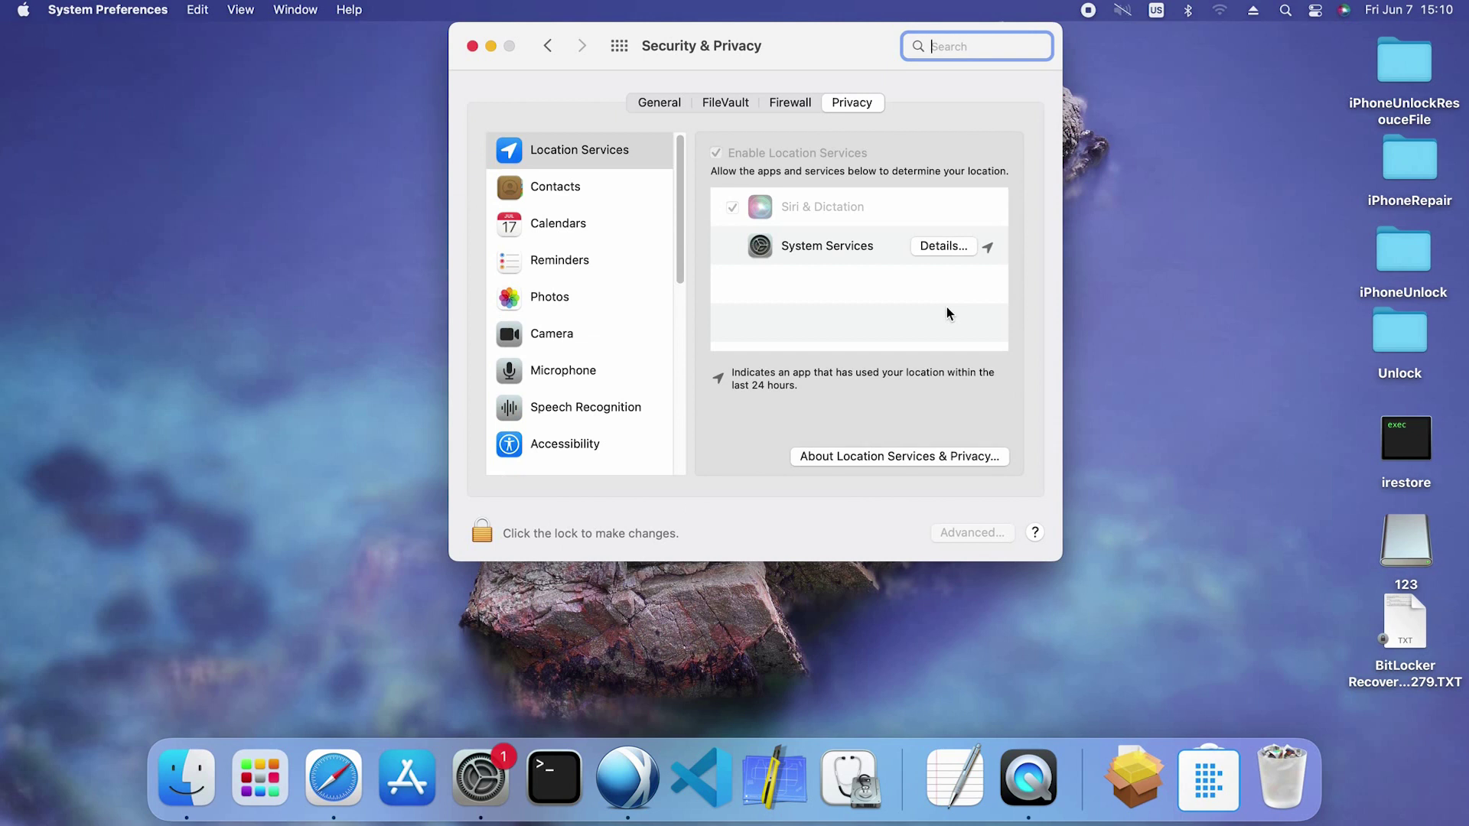
left_click(844, 108)
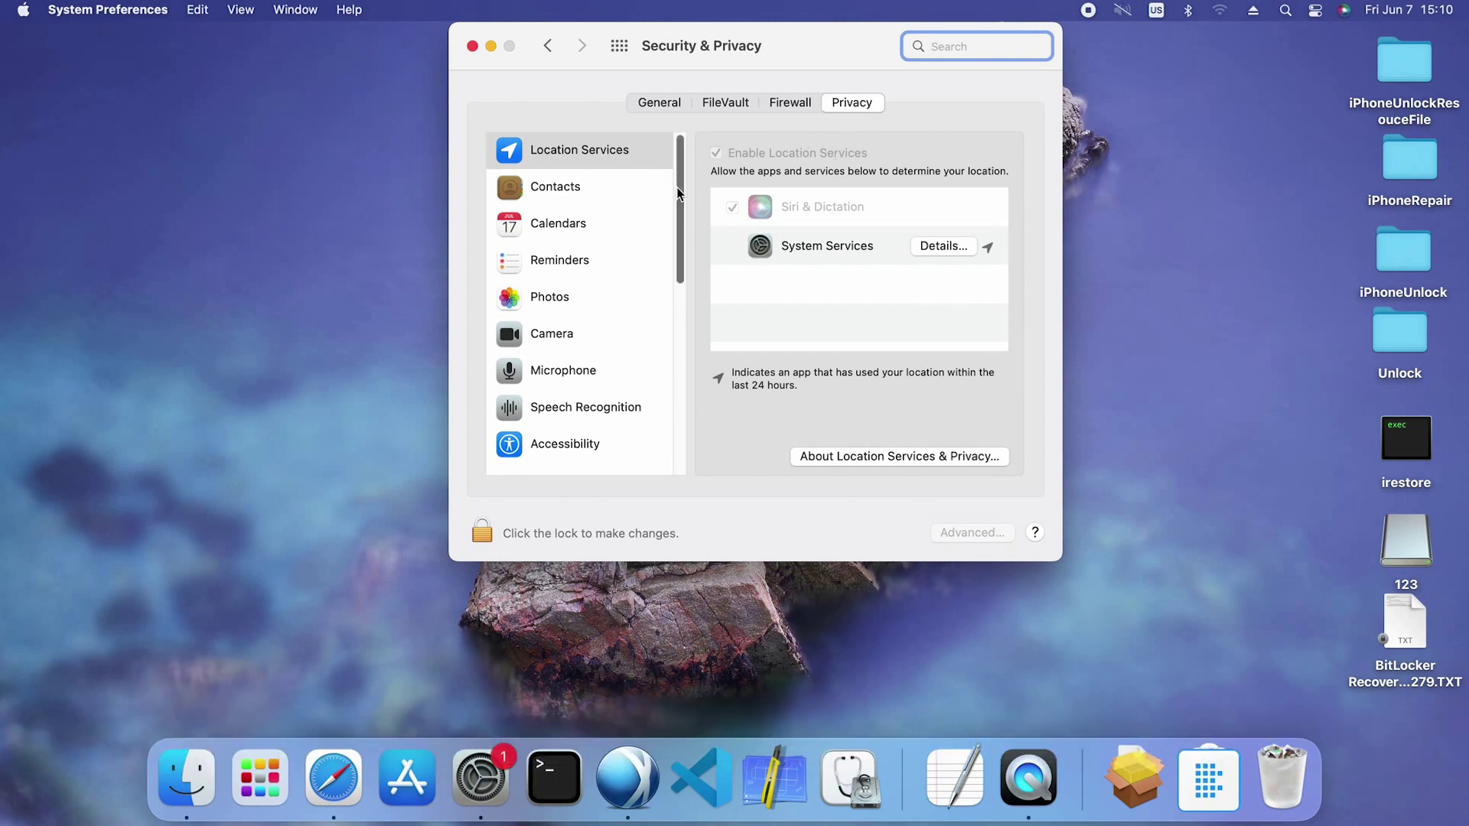
scroll(672, 237, "down", 6)
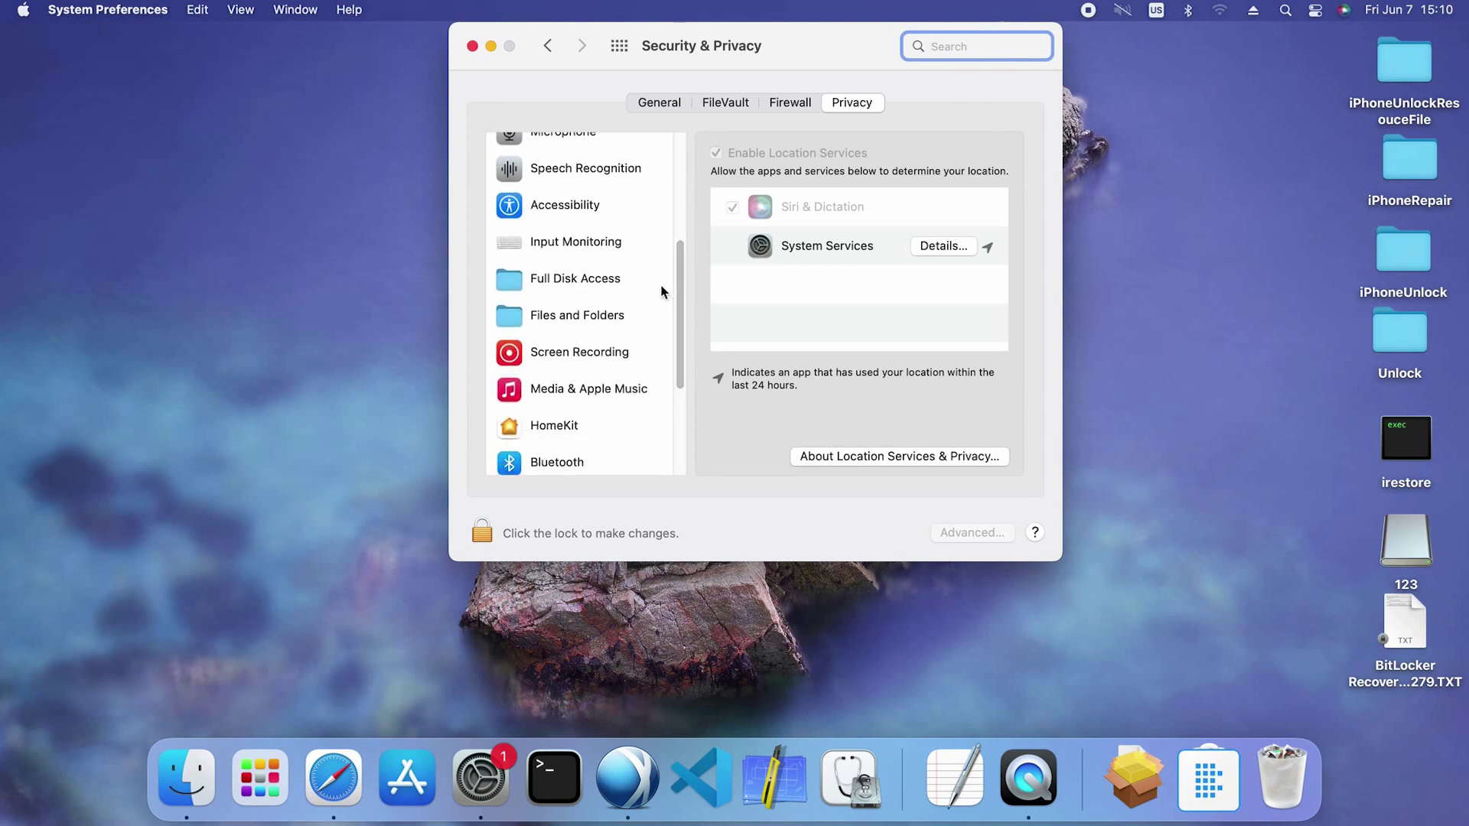
Select Full Disk Access and unlock the privacy settings with the admin password
left_click(577, 284)
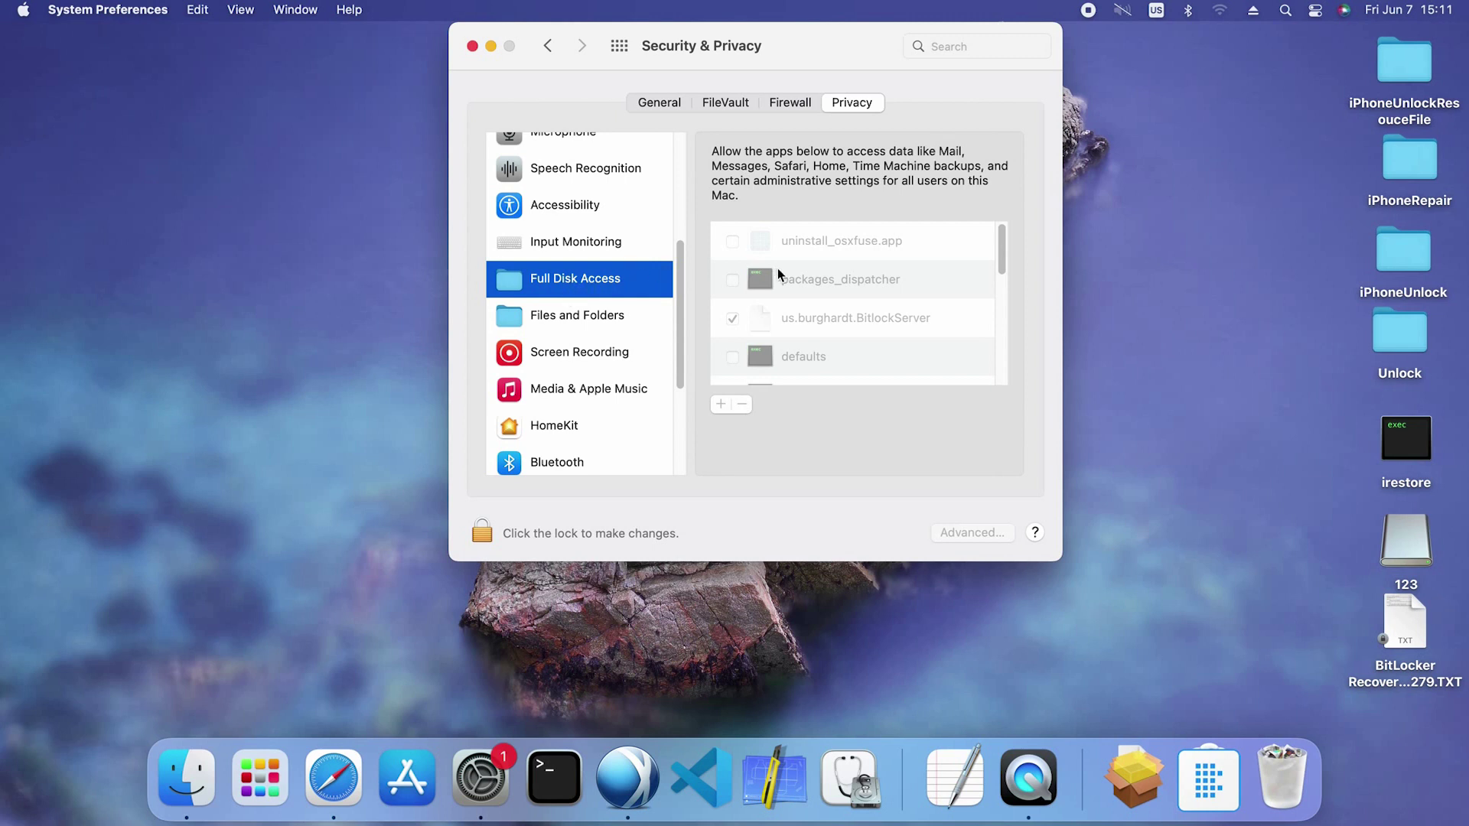
left_click_drag(1002, 265, 1004, 392)
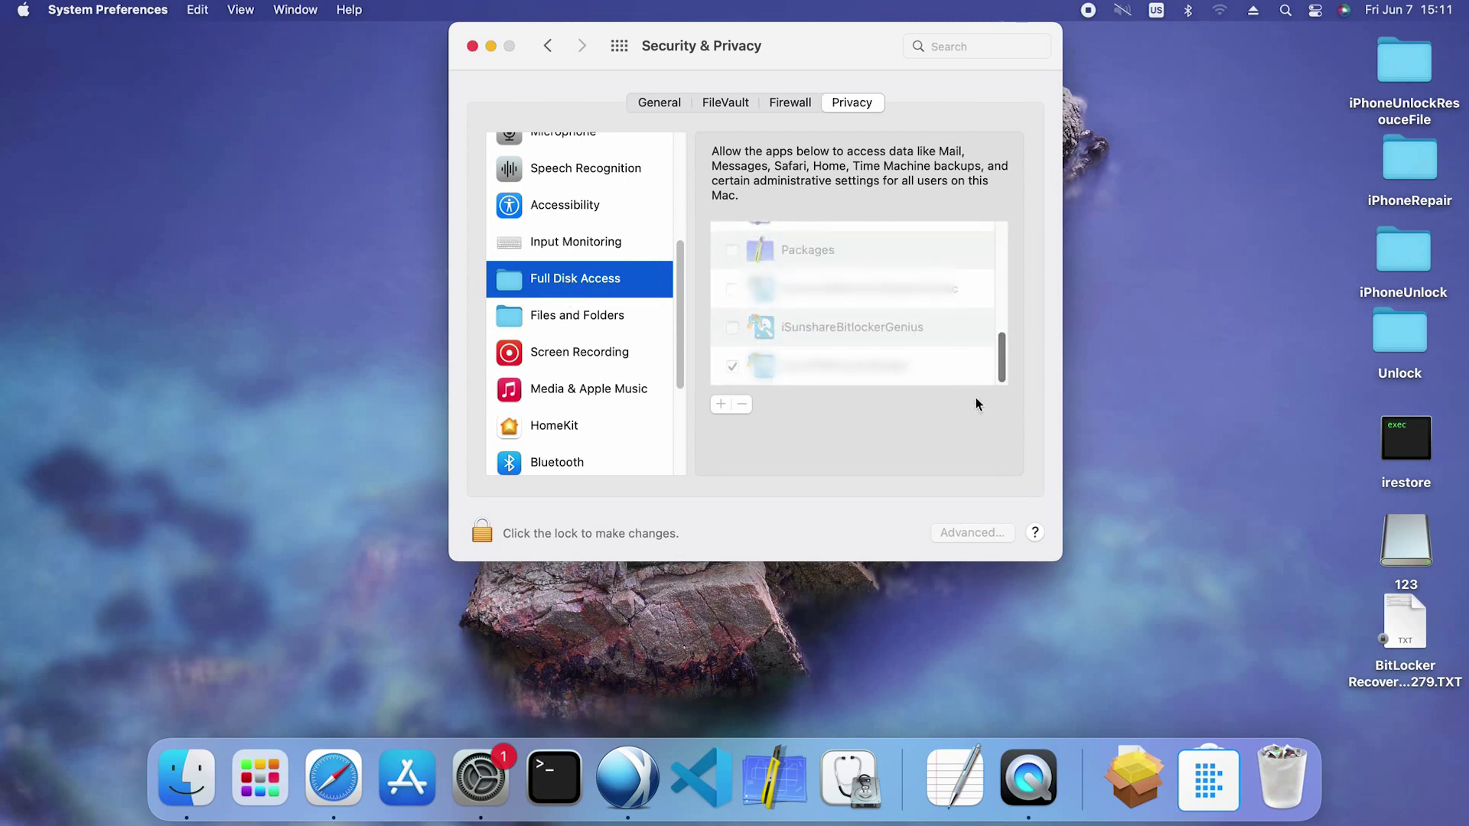
left_click(483, 531)
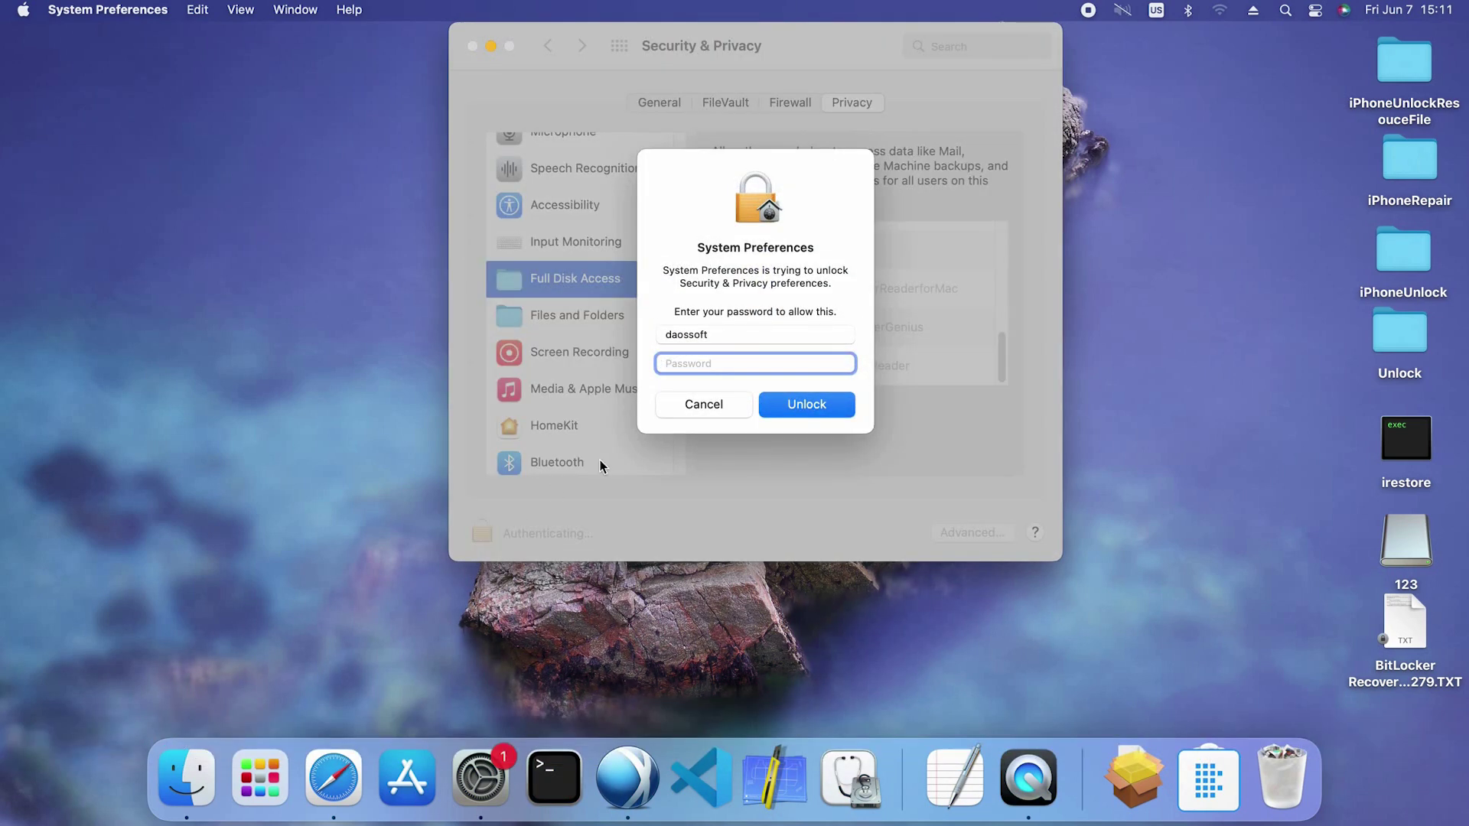
type("•••")
left_click(817, 405)
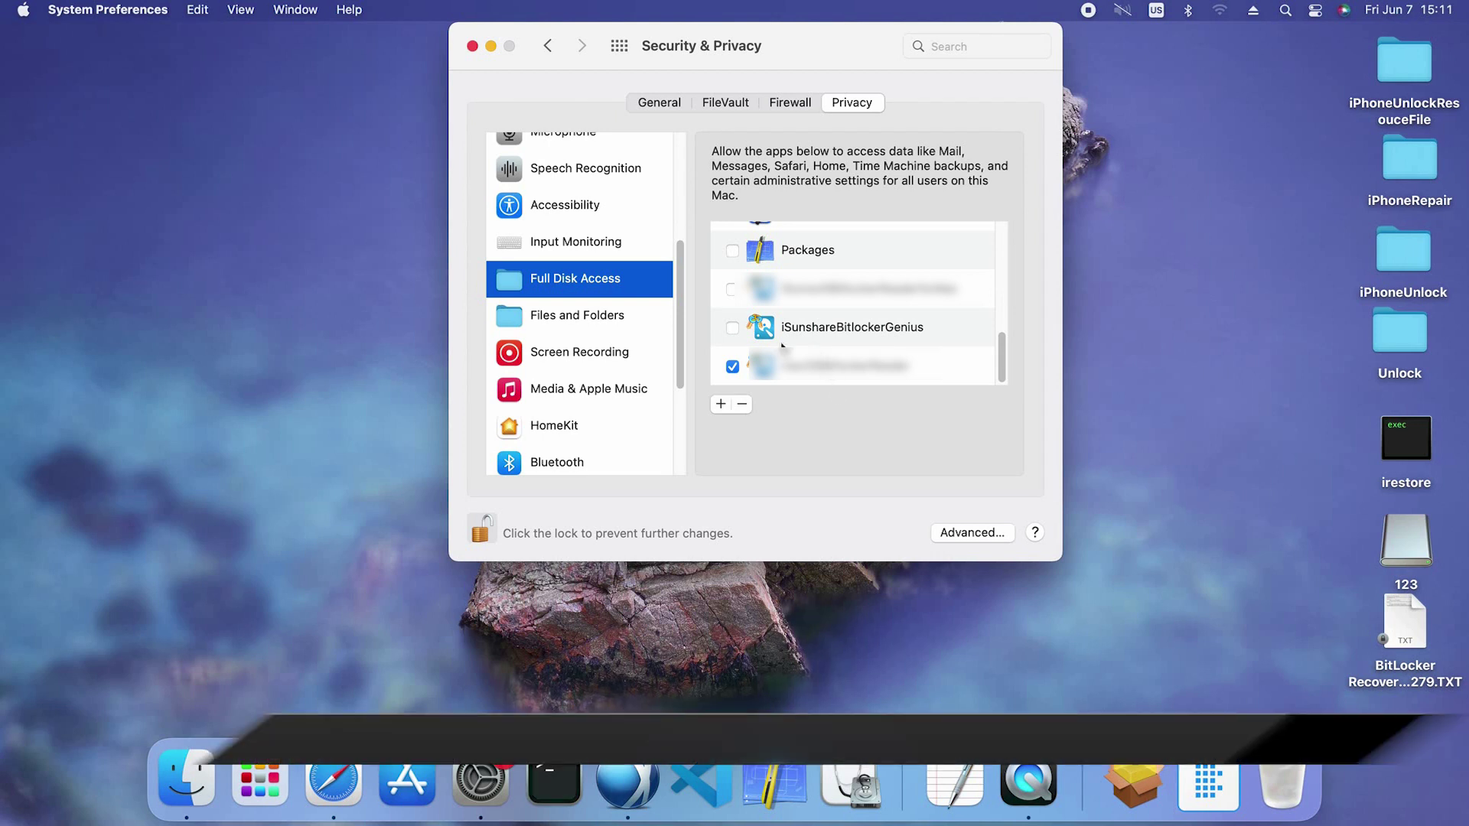
Grant iSunshareBitlockerGenius Full Disk Access, relock the settings and close System Preferences
left_click(732, 328)
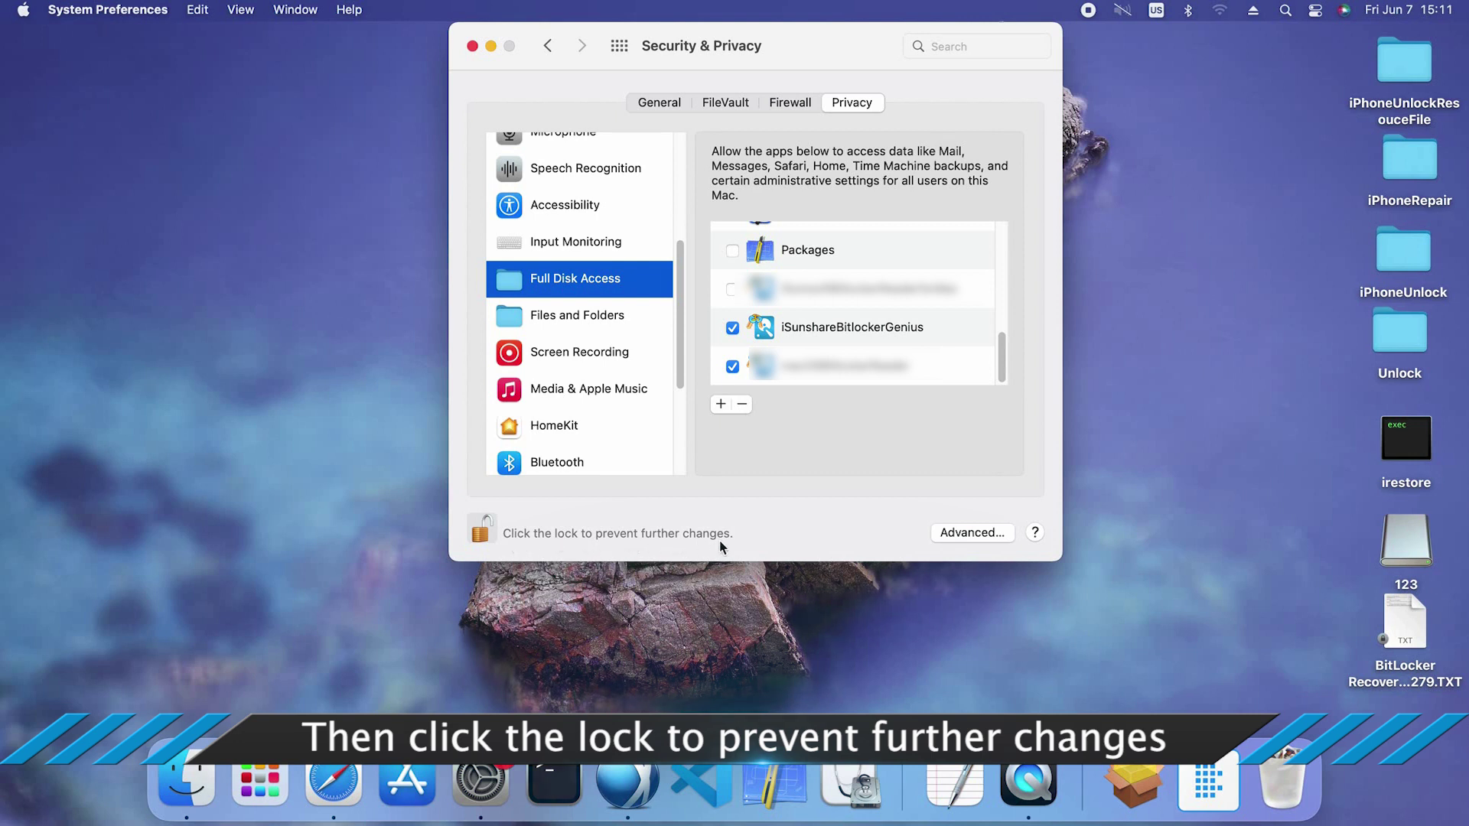
left_click(481, 532)
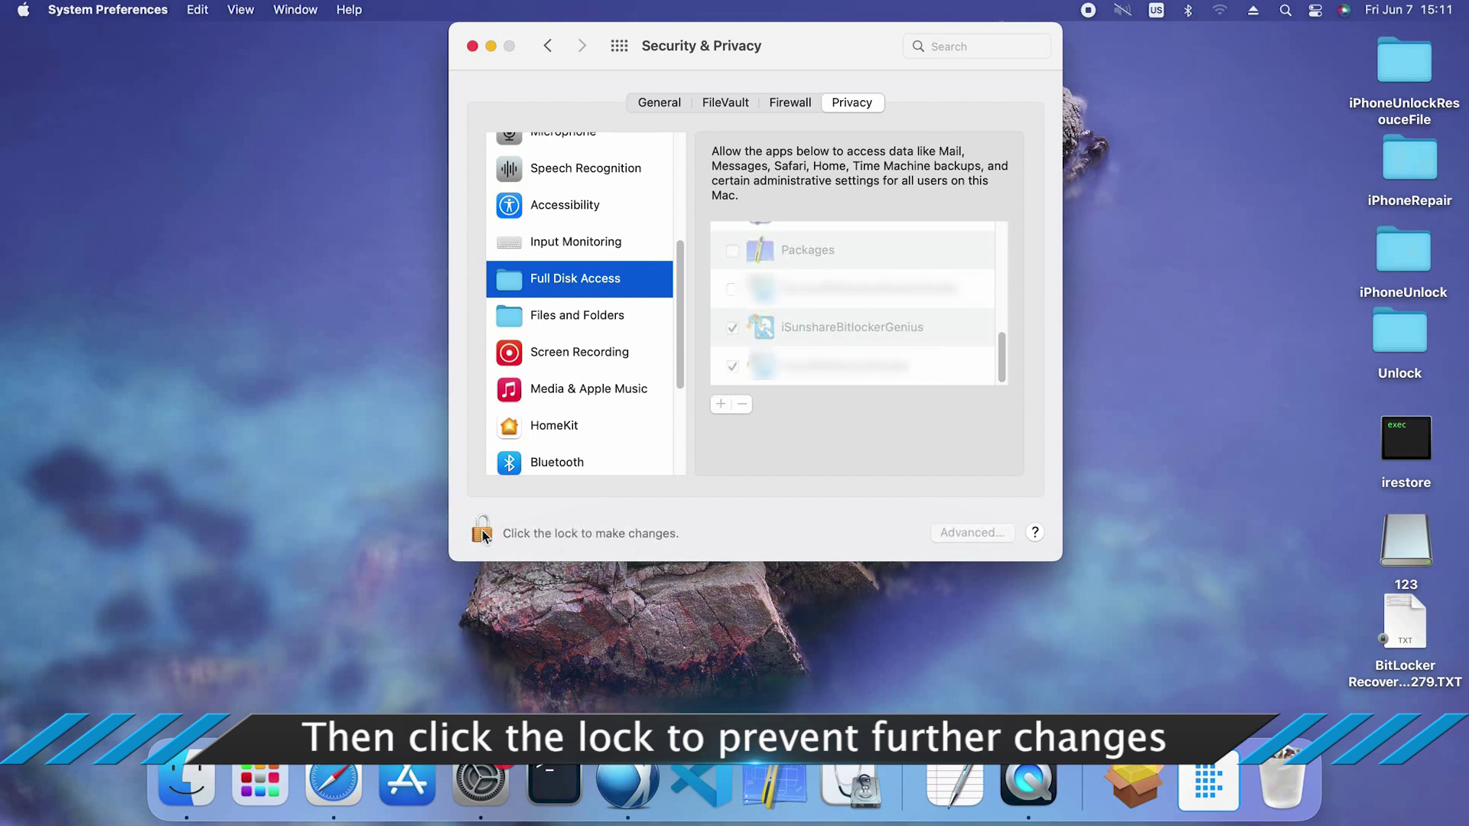
left_click(473, 47)
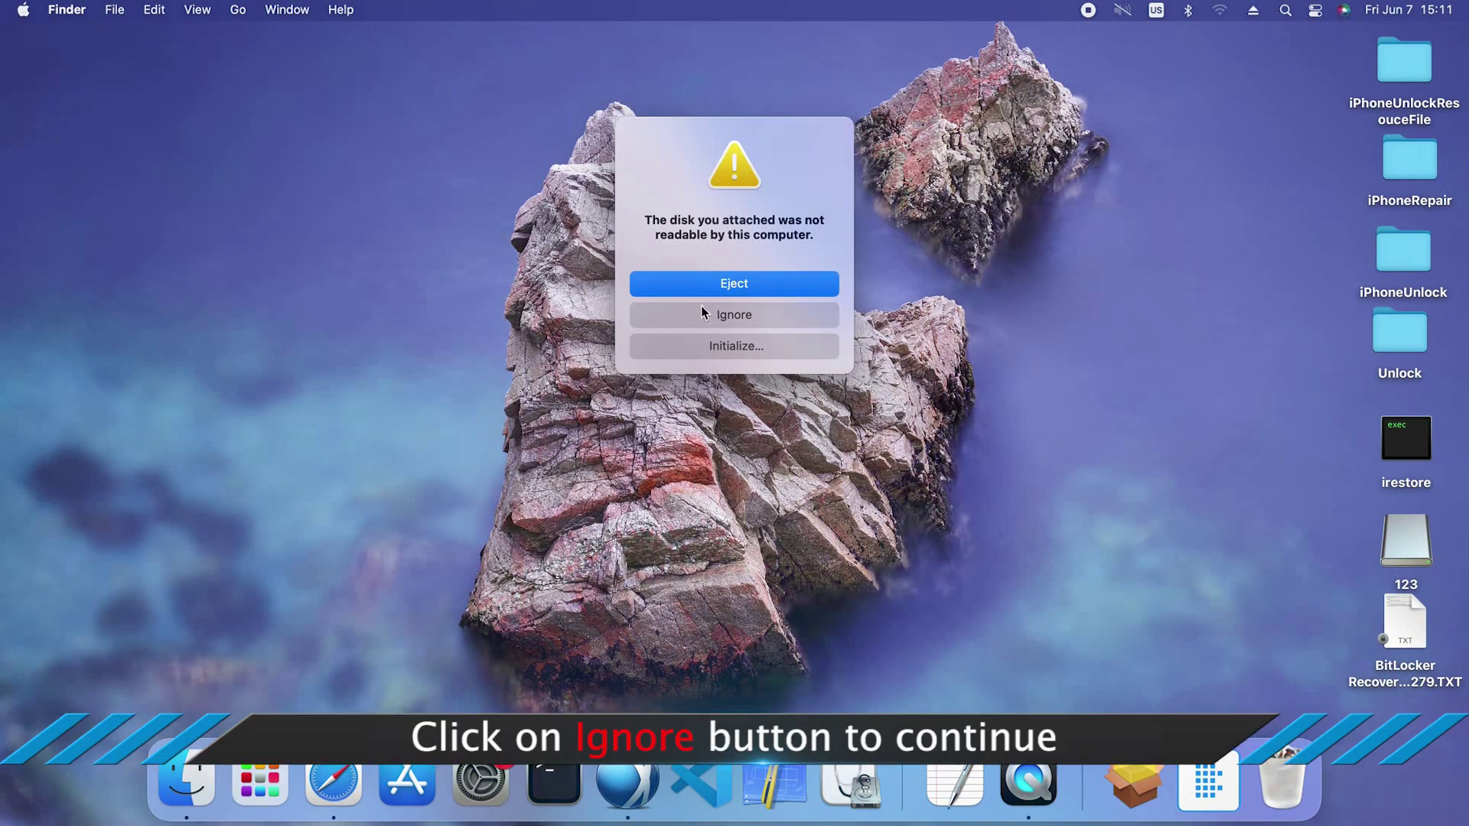
Dismiss the unreadable-disk warning and launch iSunshareBitlockerGenius from Launchpad
left_click(731, 318)
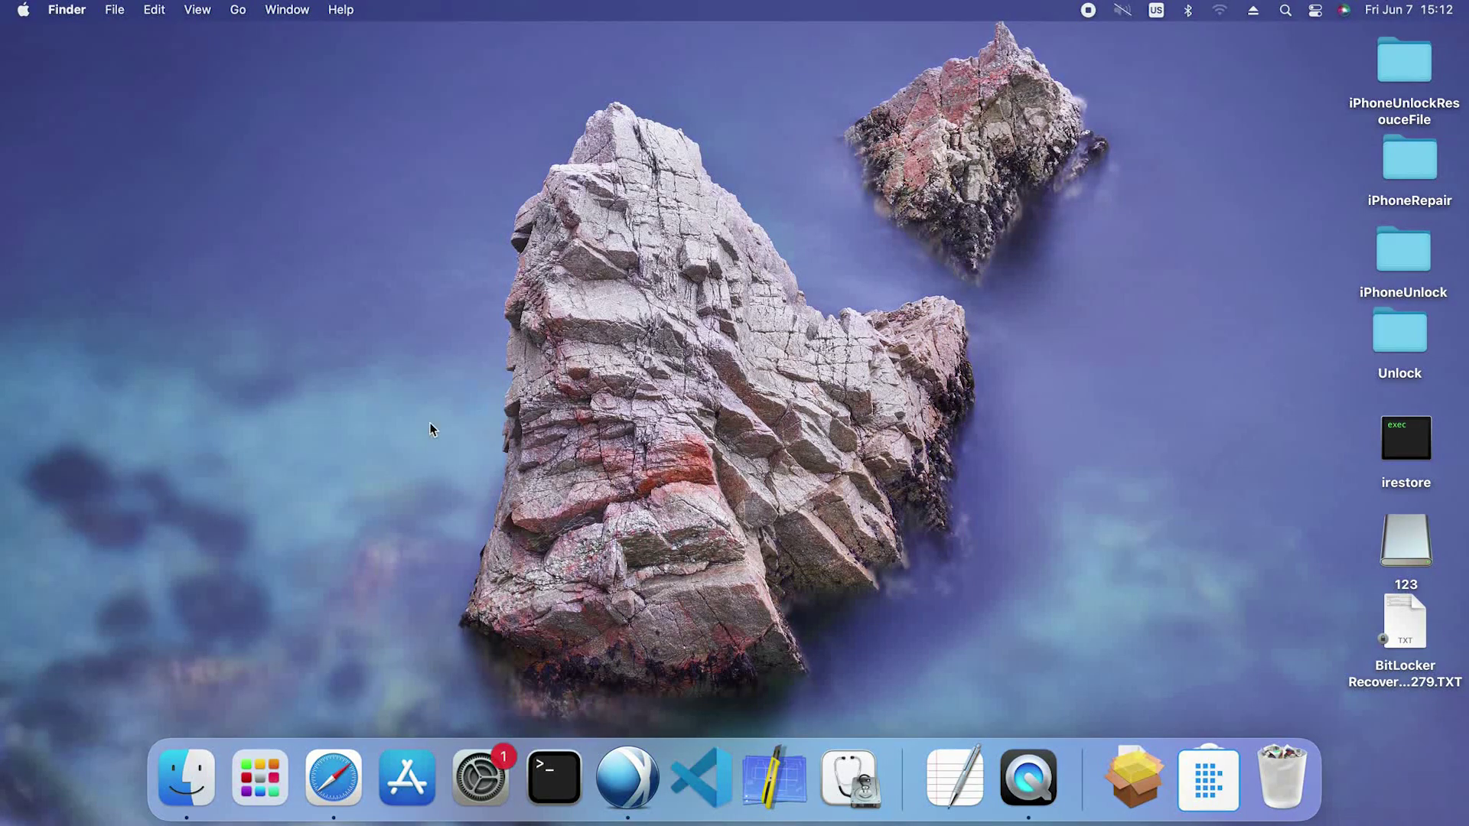
left_click(258, 791)
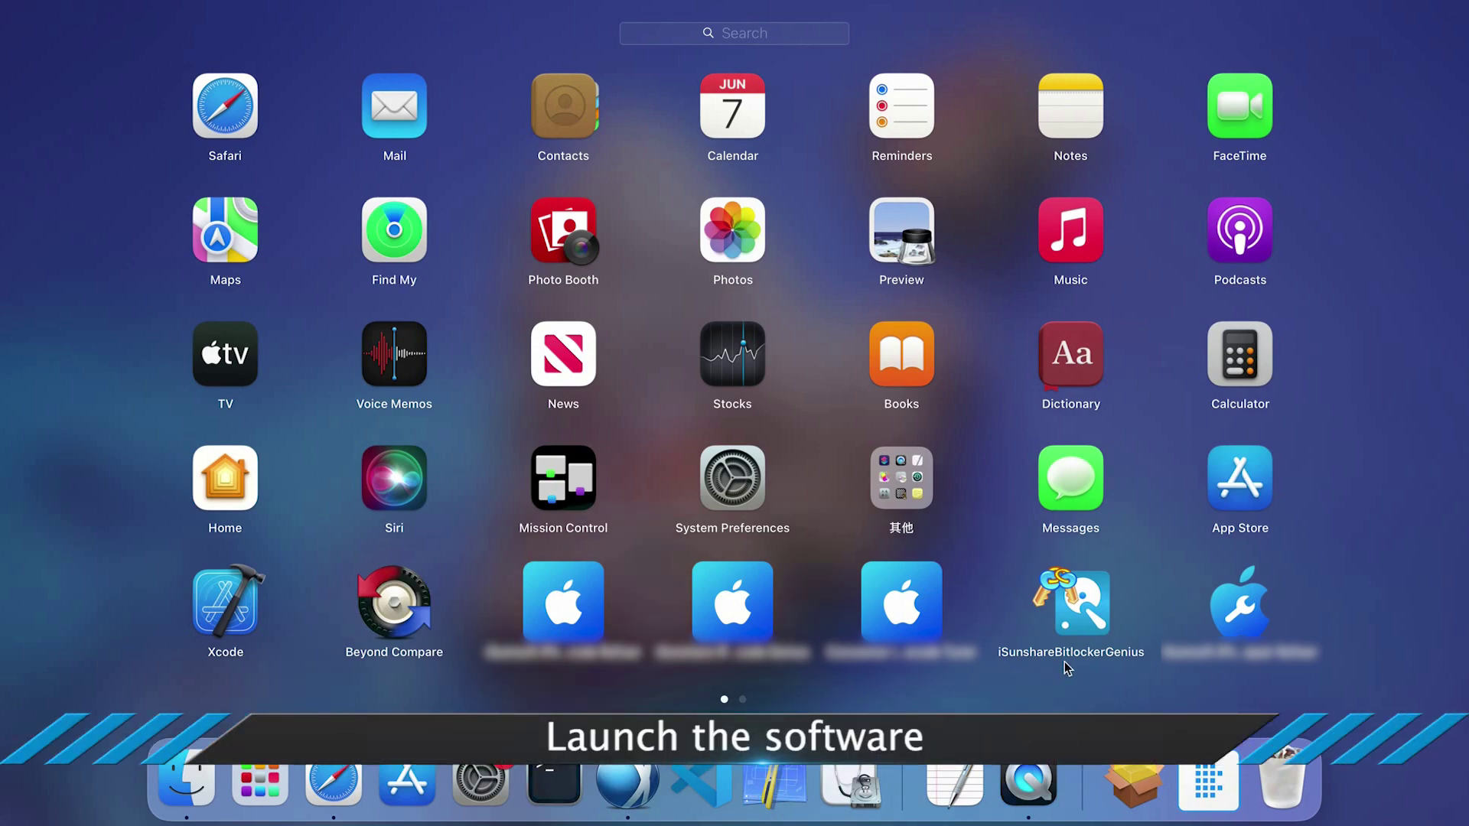
left_click(1092, 606)
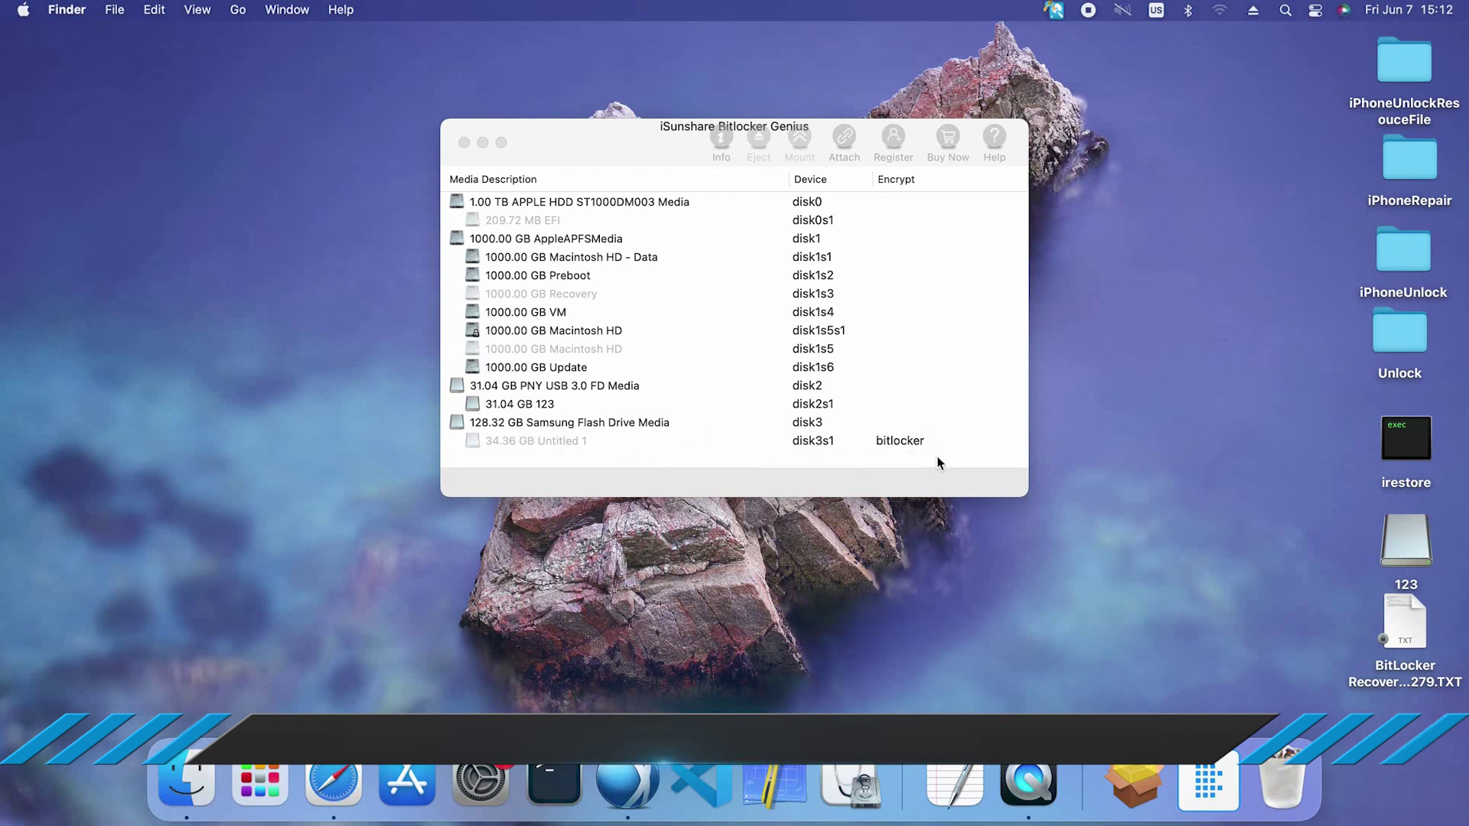
Select the 34.36 GB Untitled 1 partition on disk3s1 and start unlocking it
left_click(829, 446)
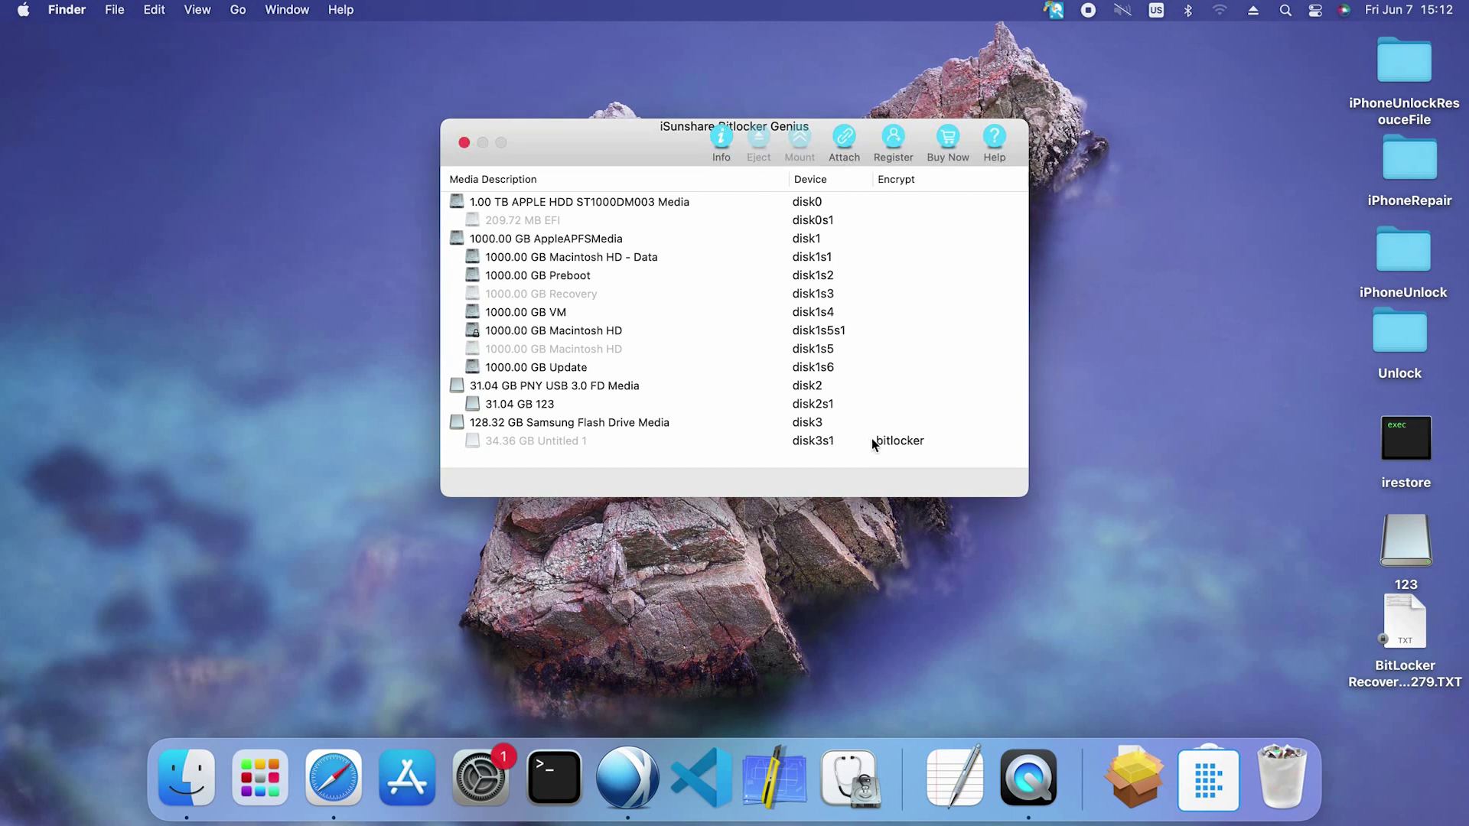
left_click(896, 444)
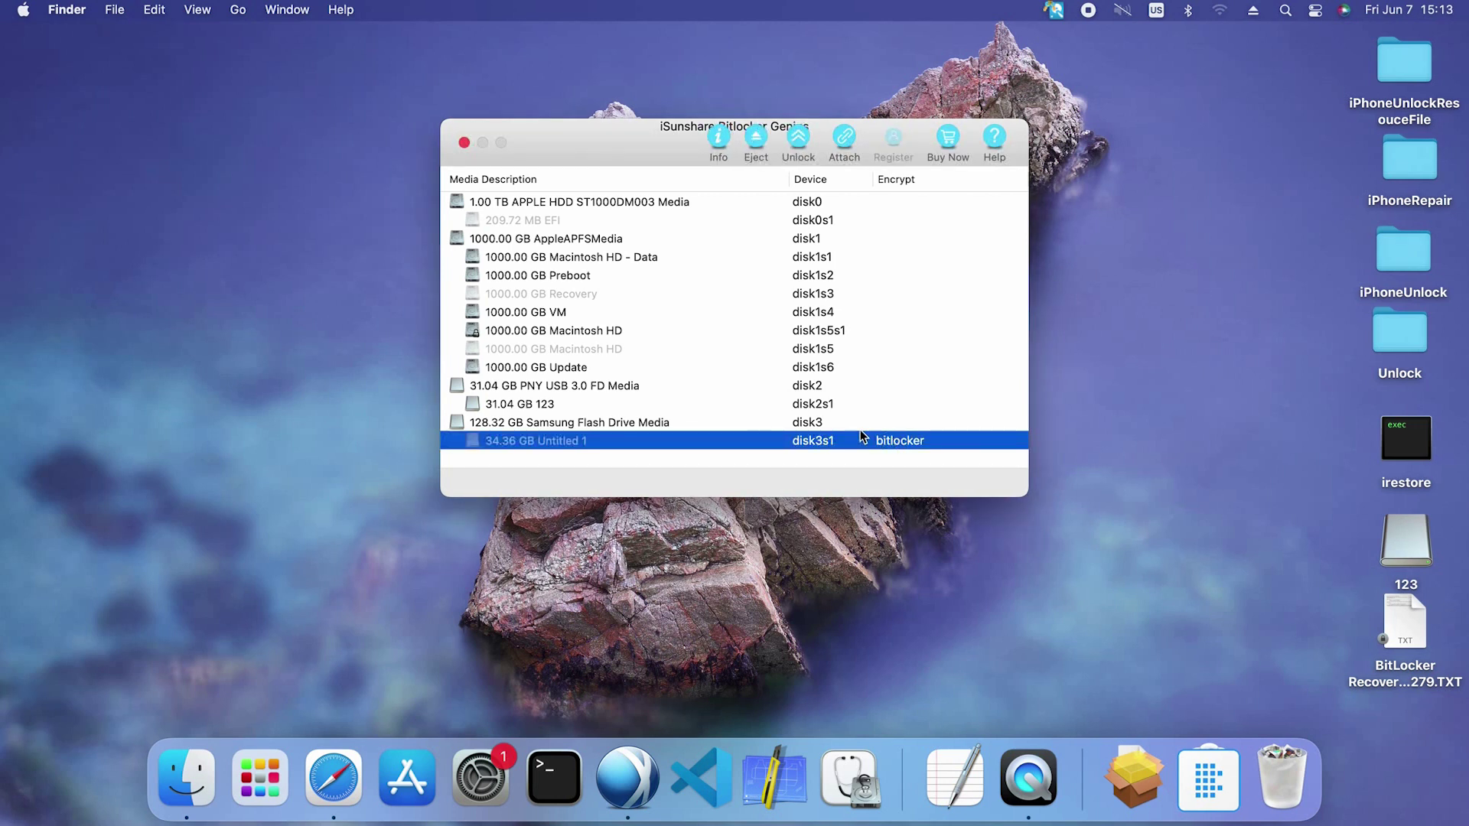
left_click(797, 143)
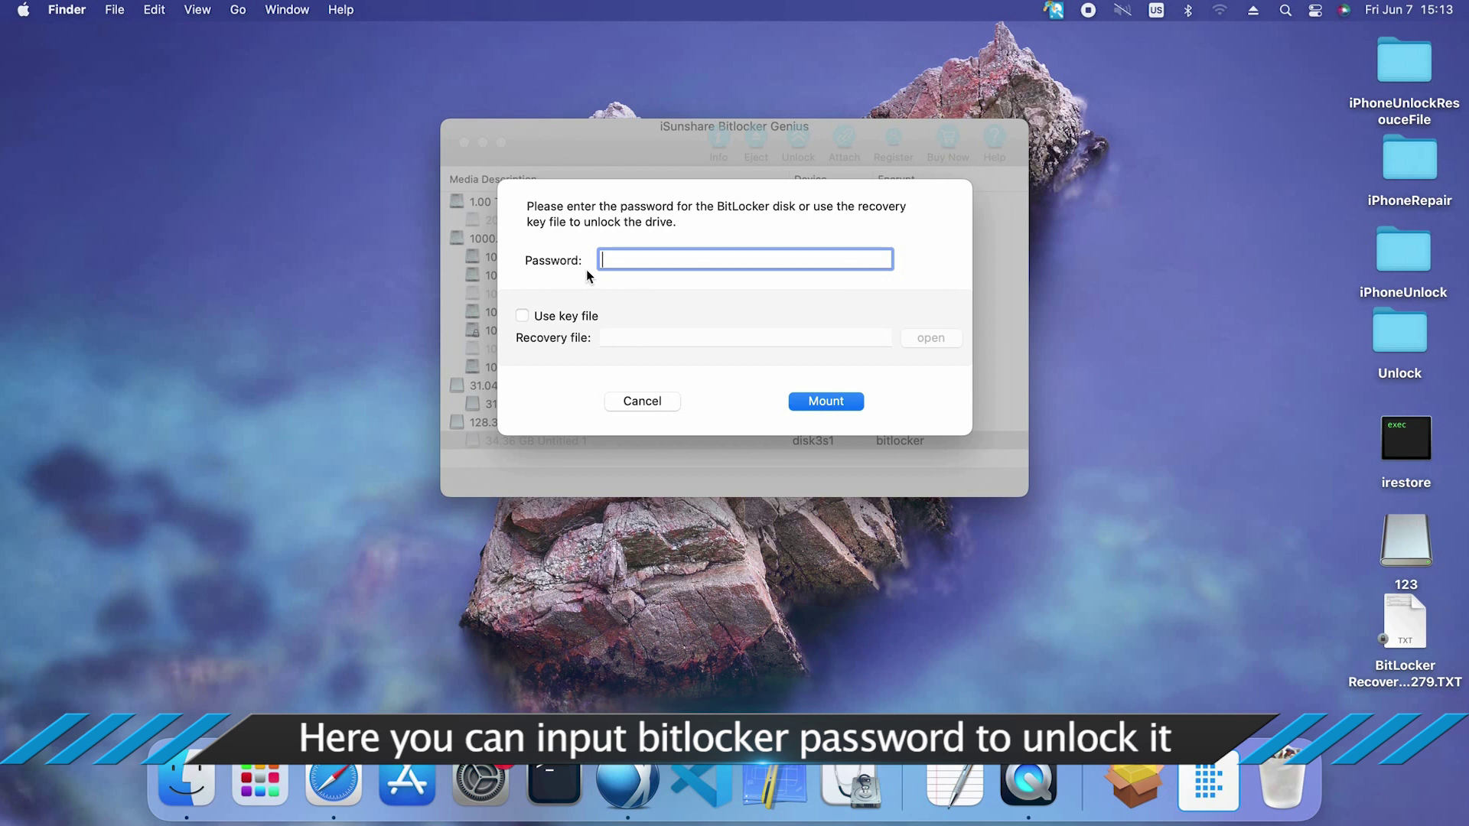
Unlock disk3s1 with the BitLocker recovery key .TXT from the Desktop and mount it as SIMON
type("123456789")
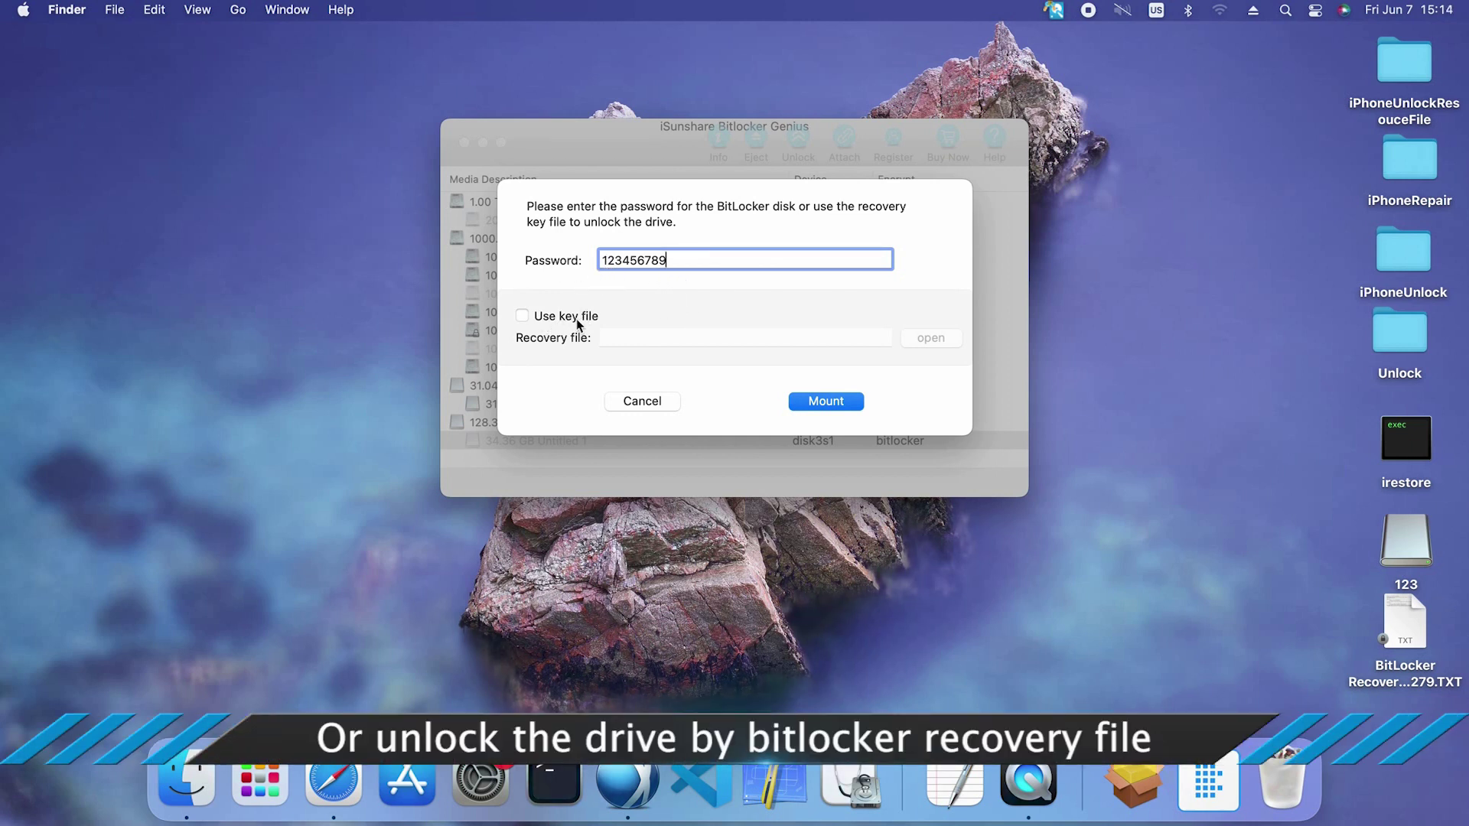
left_click(522, 316)
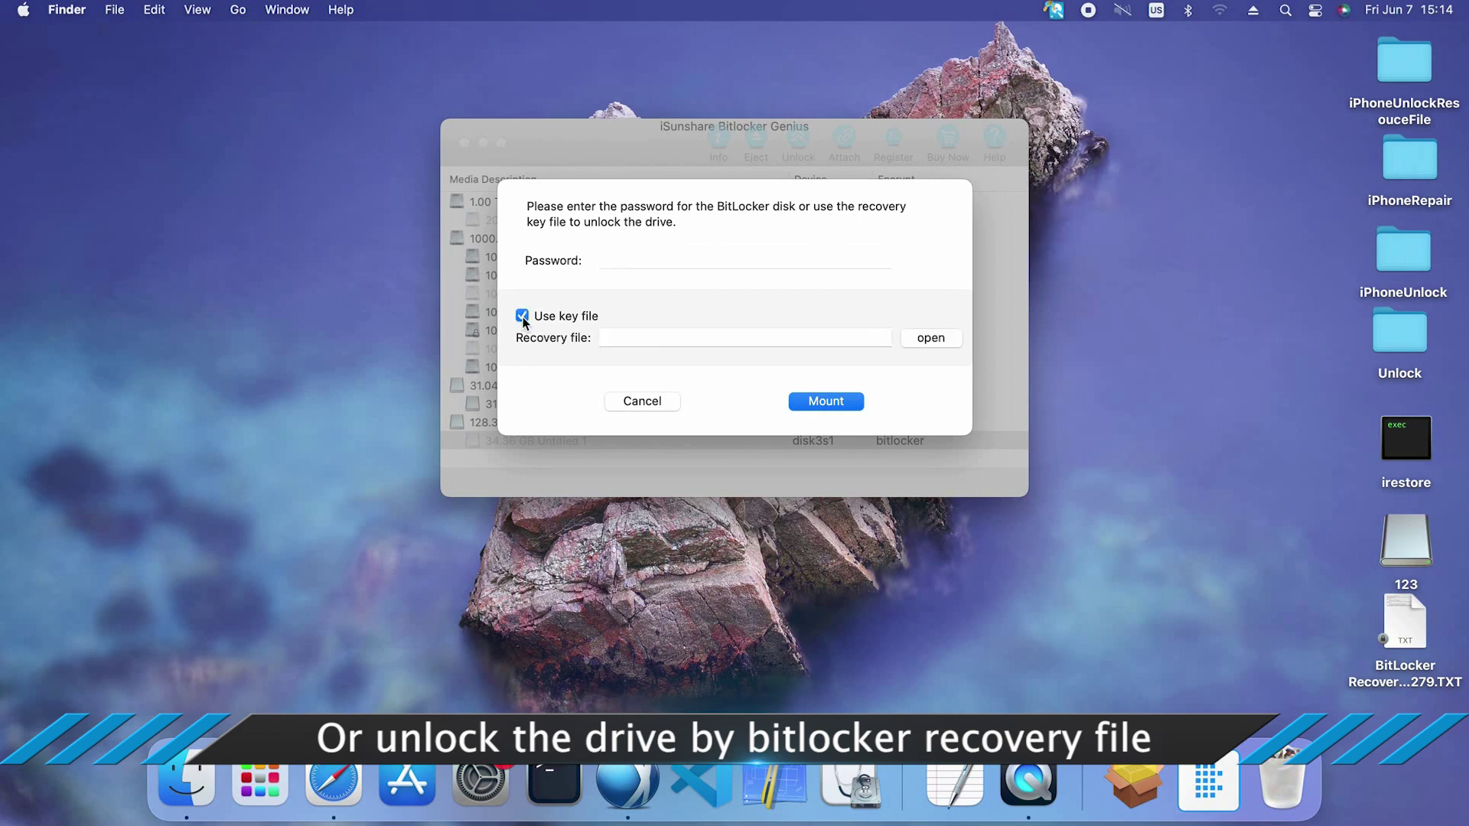
left_click(934, 337)
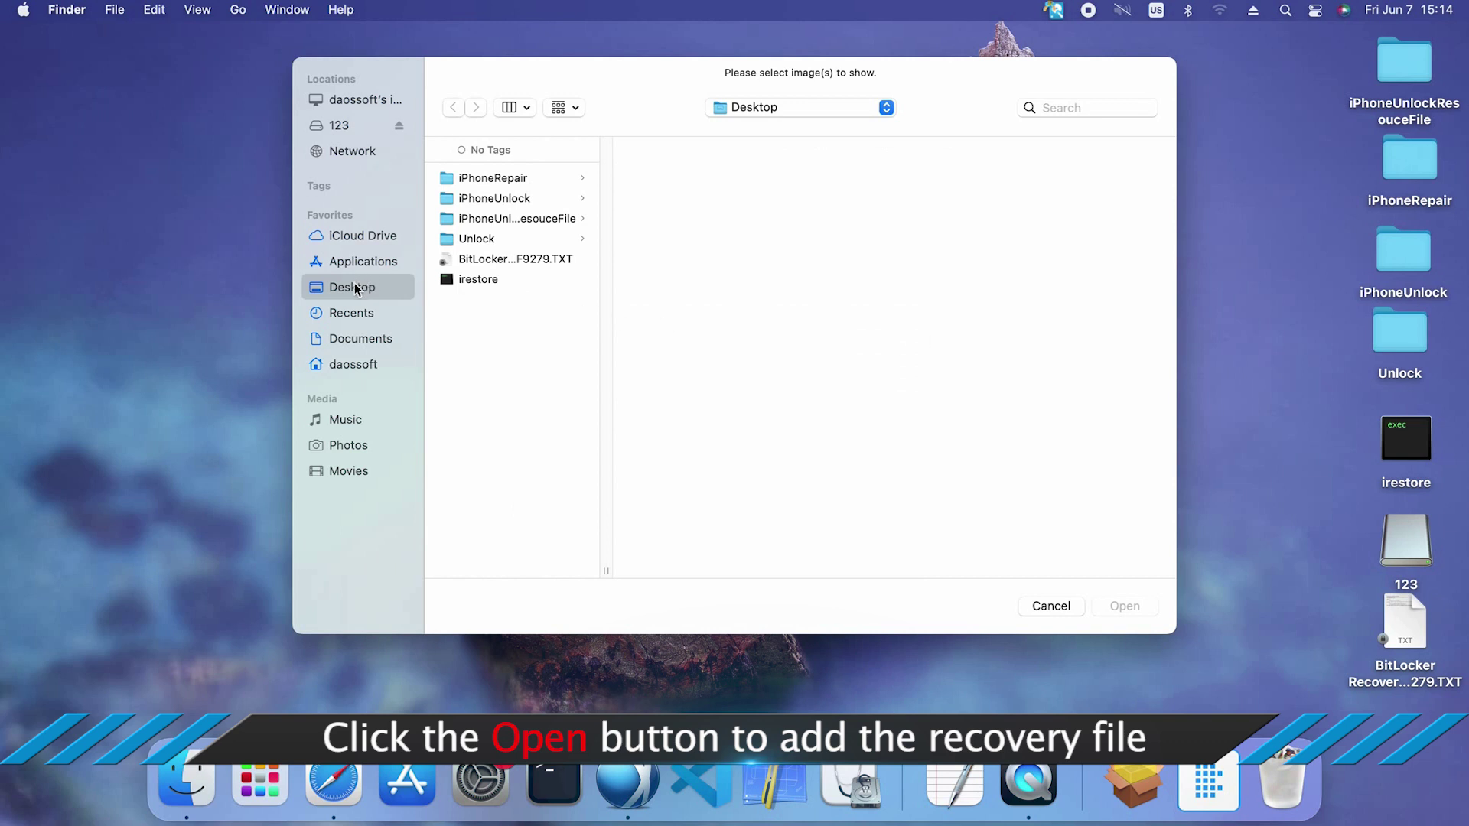
left_click(544, 260)
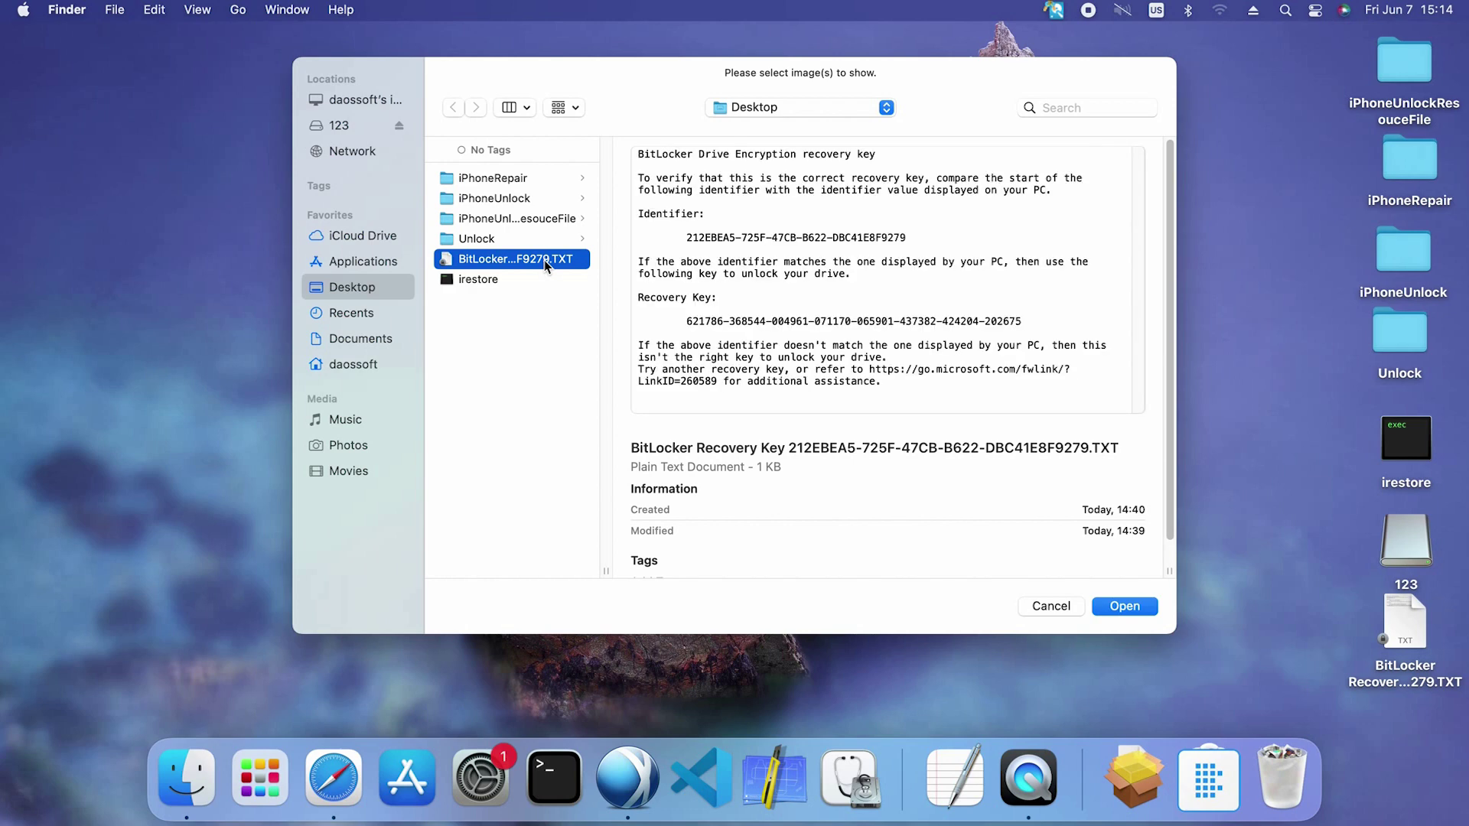
left_click(1136, 607)
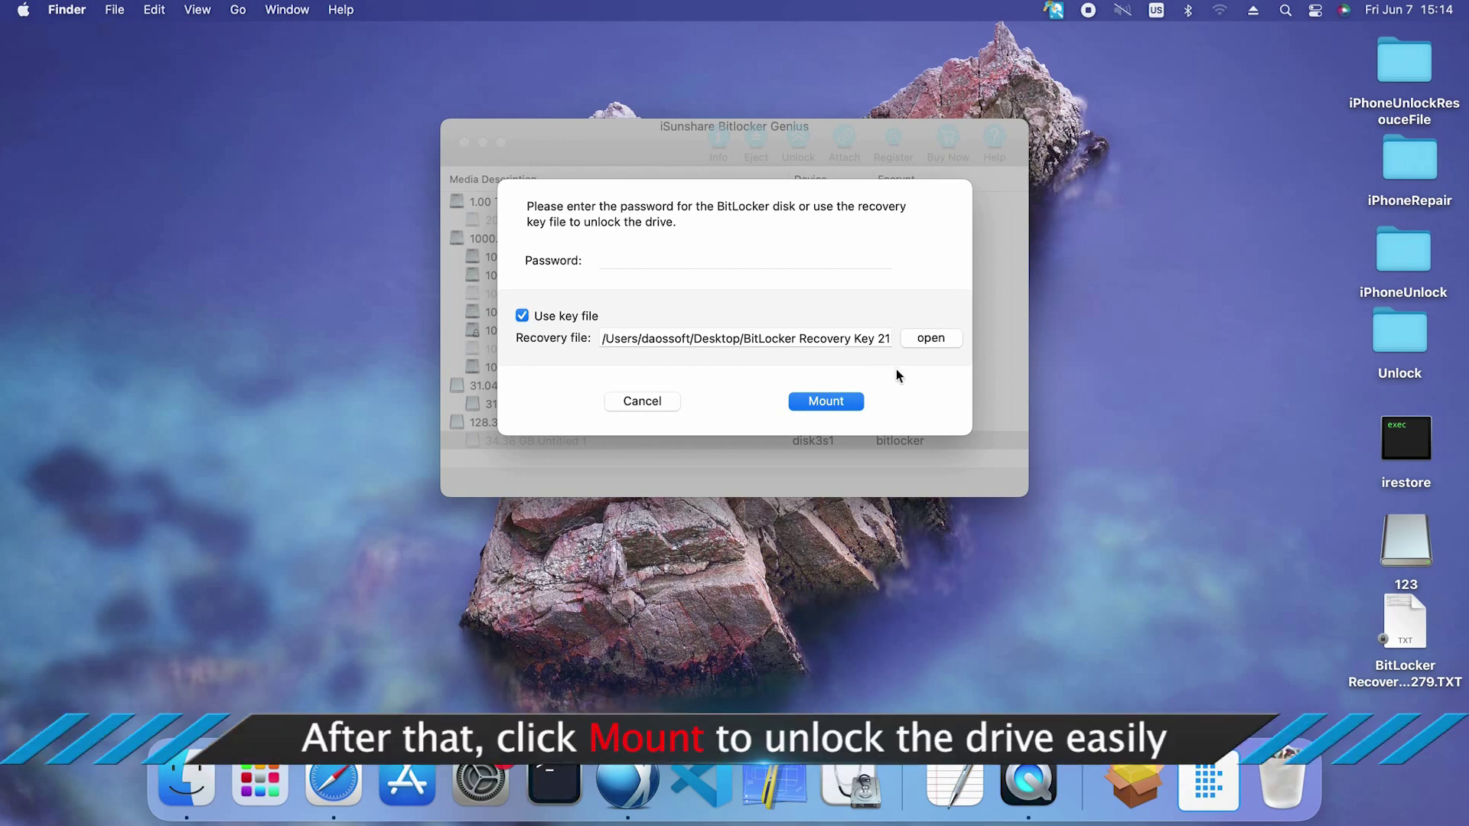
left_click(826, 403)
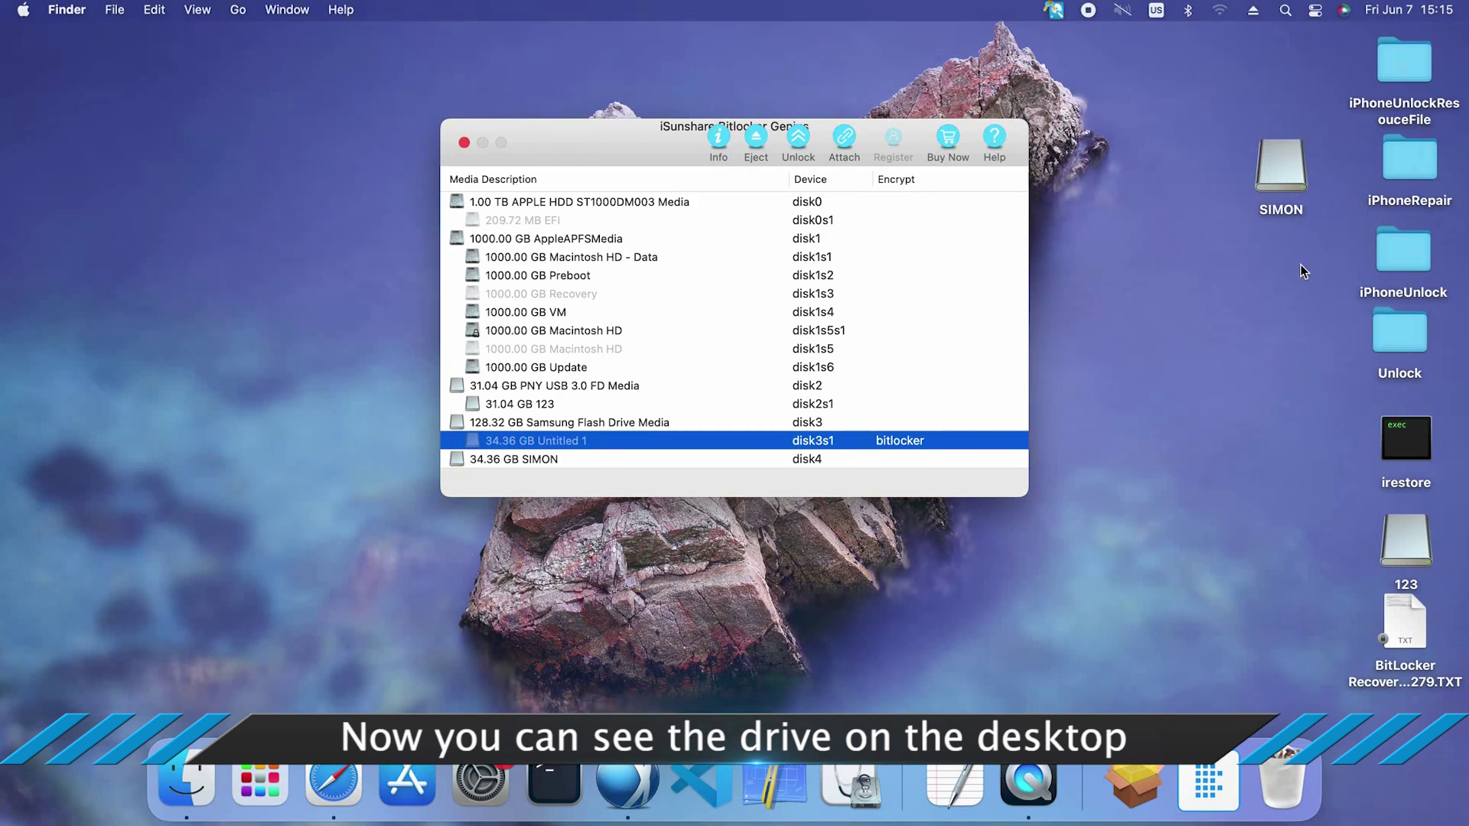
Open the SIMON drive and copy its JPG and recovery key text file onto the desktop
left_click(1273, 169)
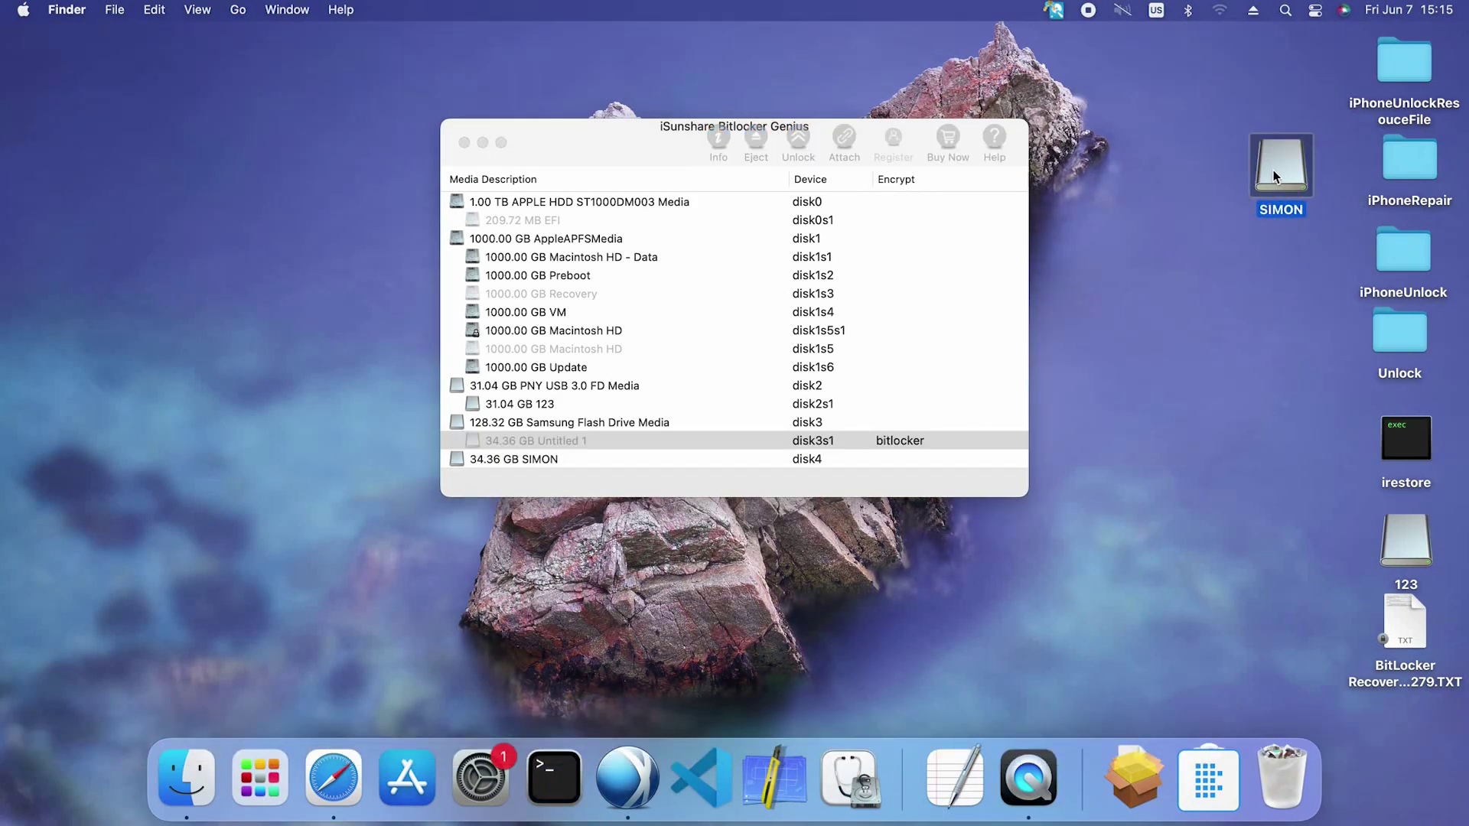
double_click(1273, 170)
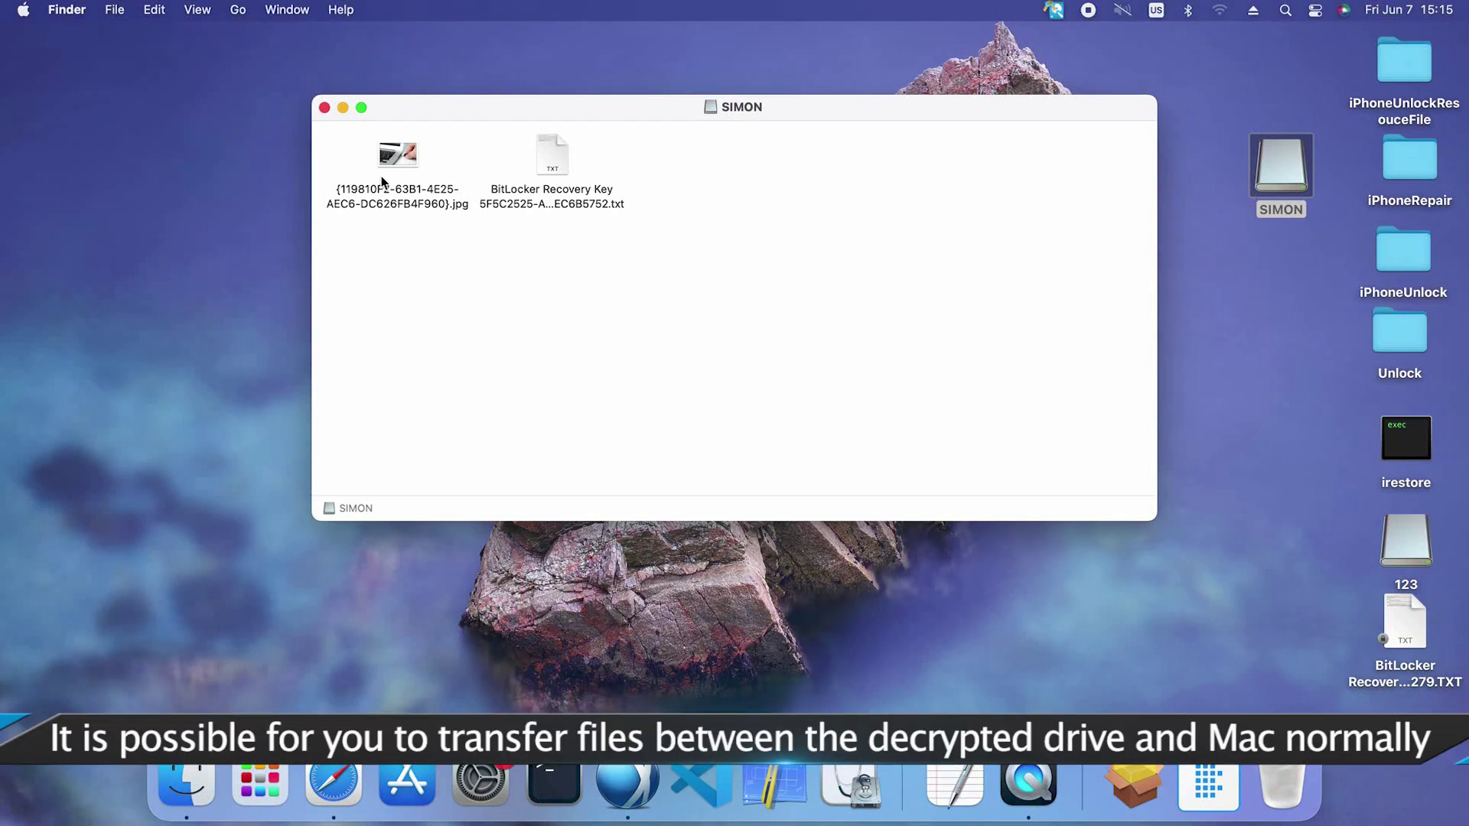
left_click_drag(568, 240, 100, 98)
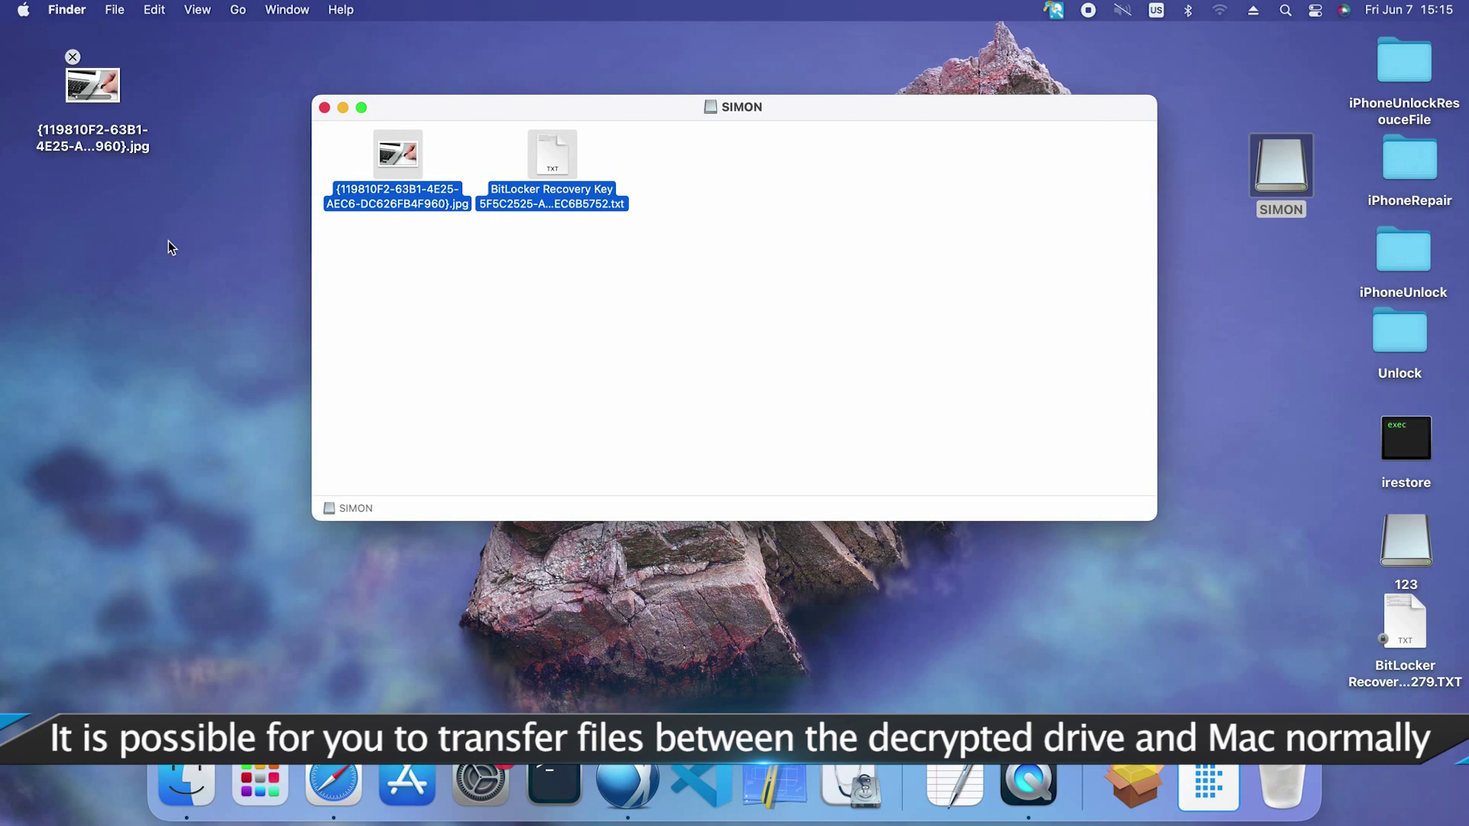
left_click_drag(298, 84, 95, 232)
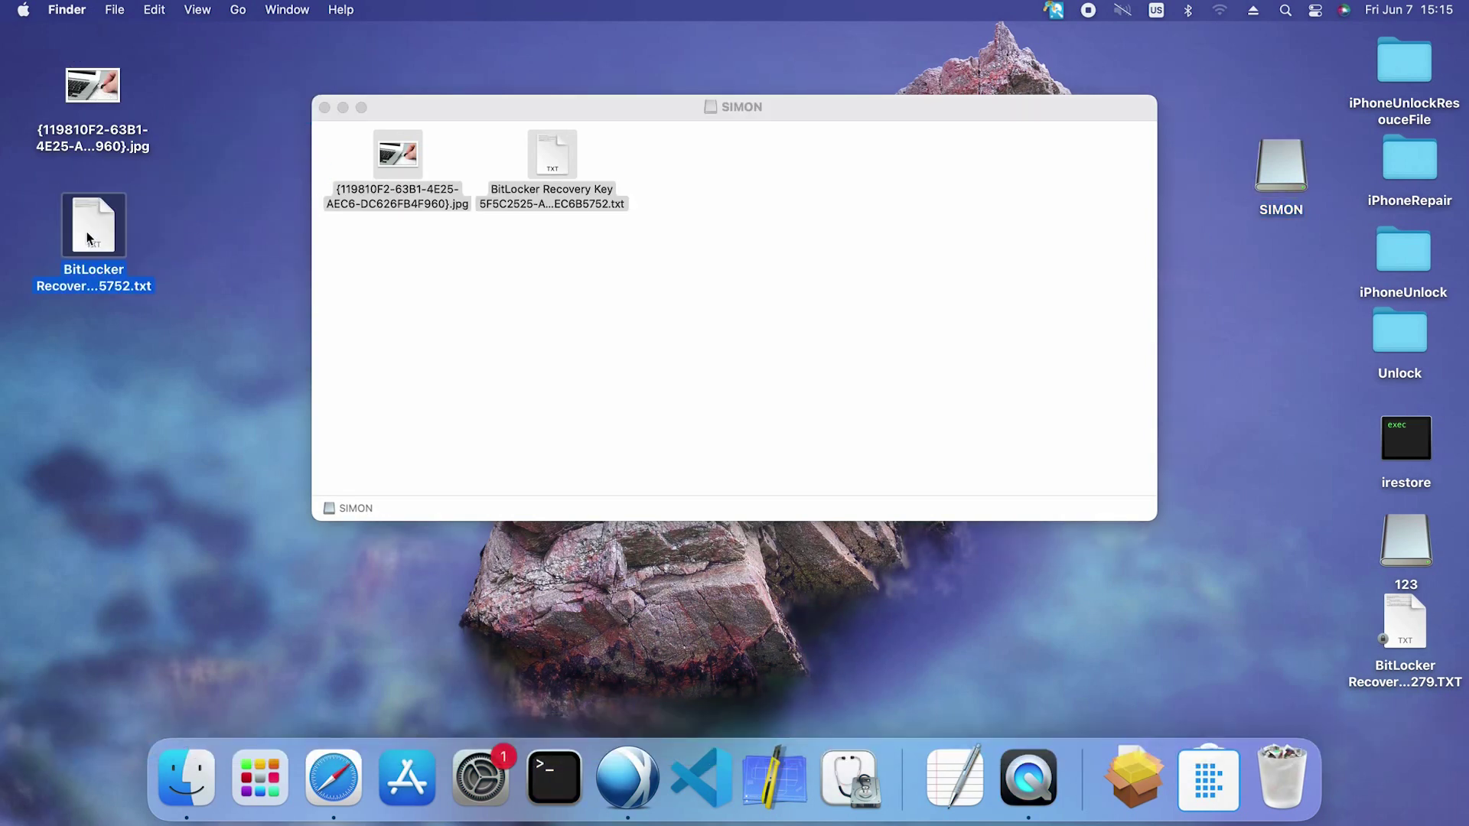
Check the copied recovery key text in TextEdit, then close it and the SIMON window
double_click(95, 235)
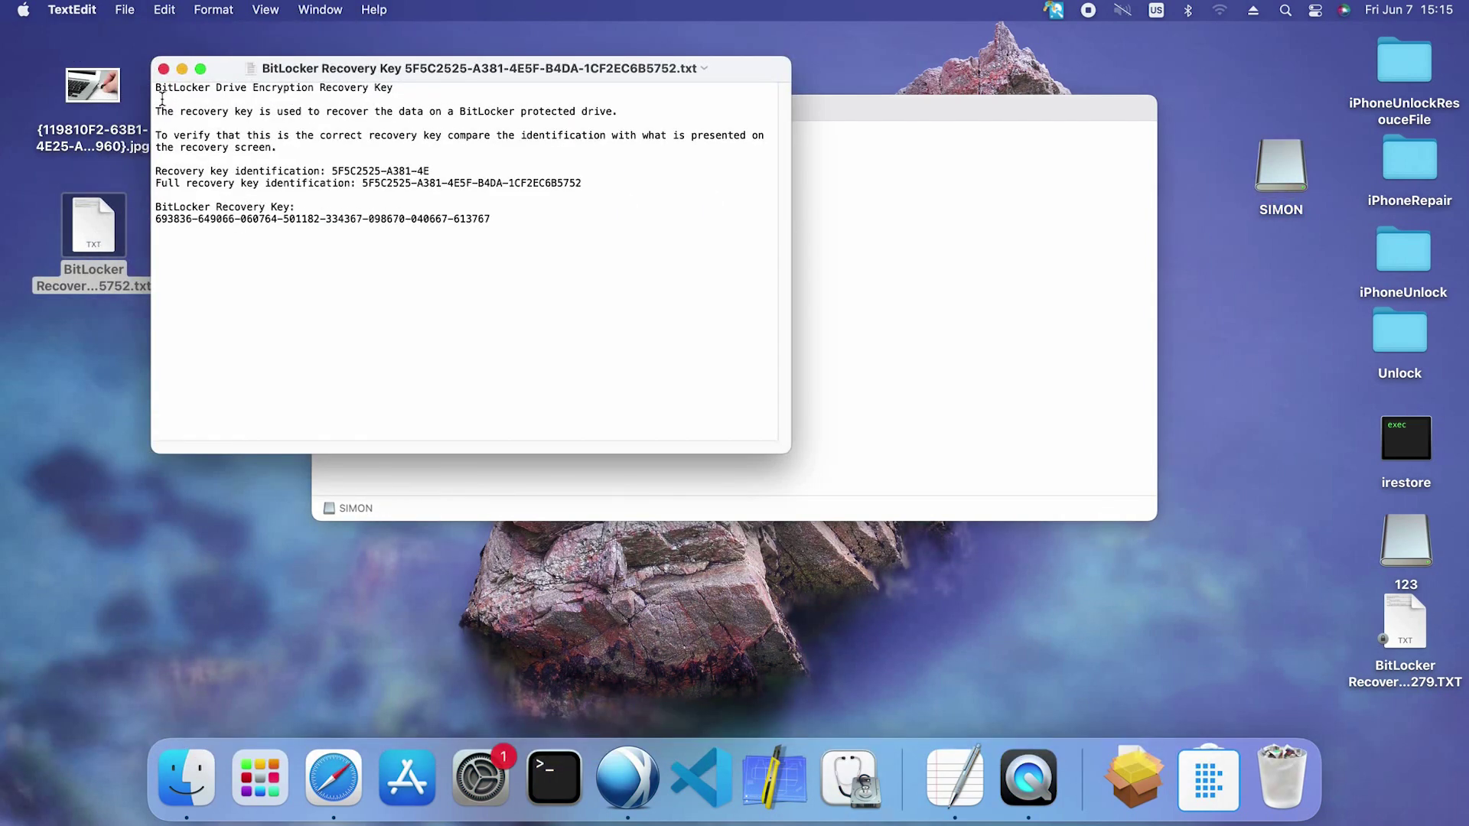
left_click(168, 64)
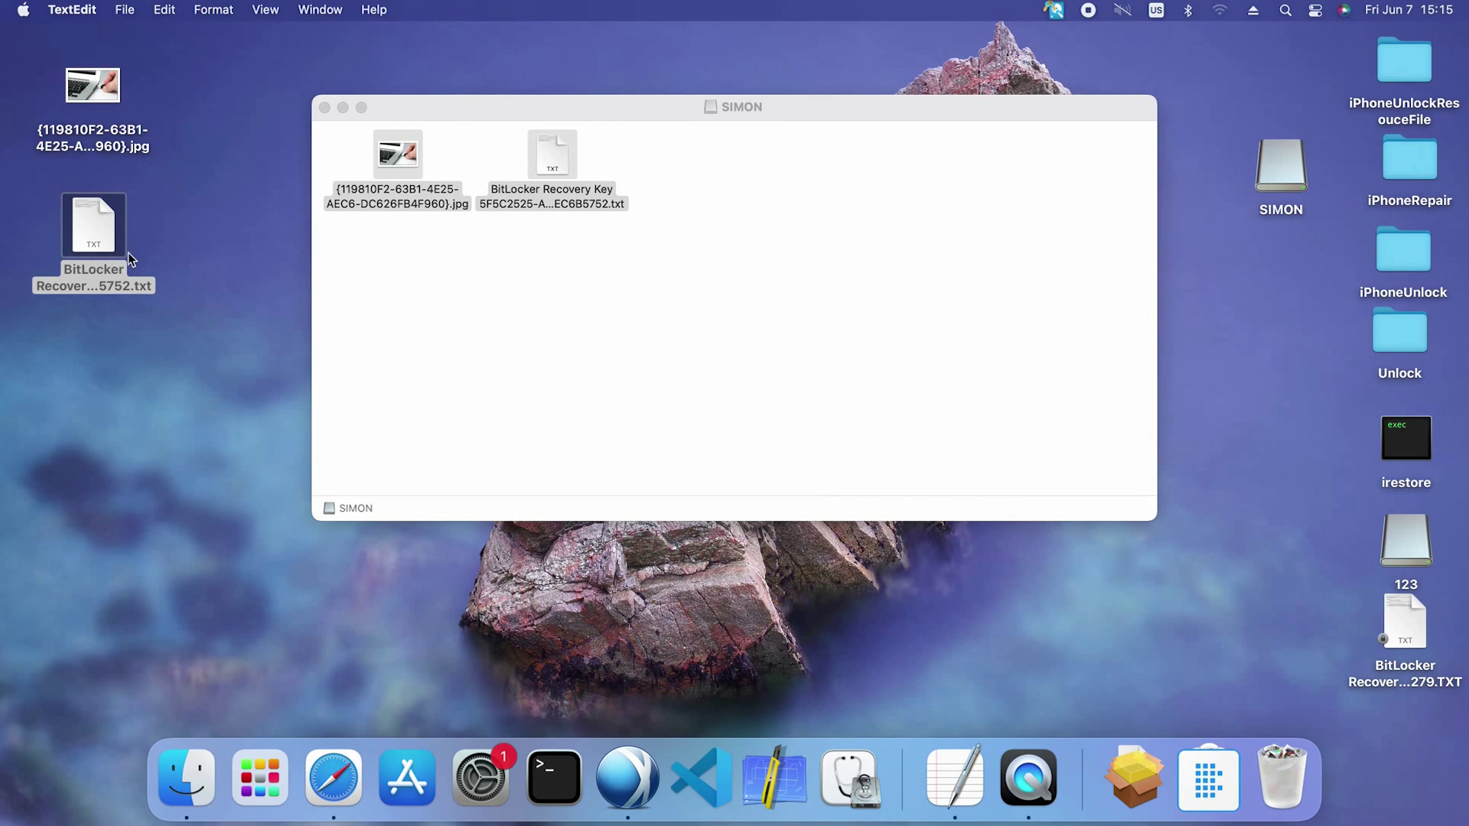
left_click(177, 281)
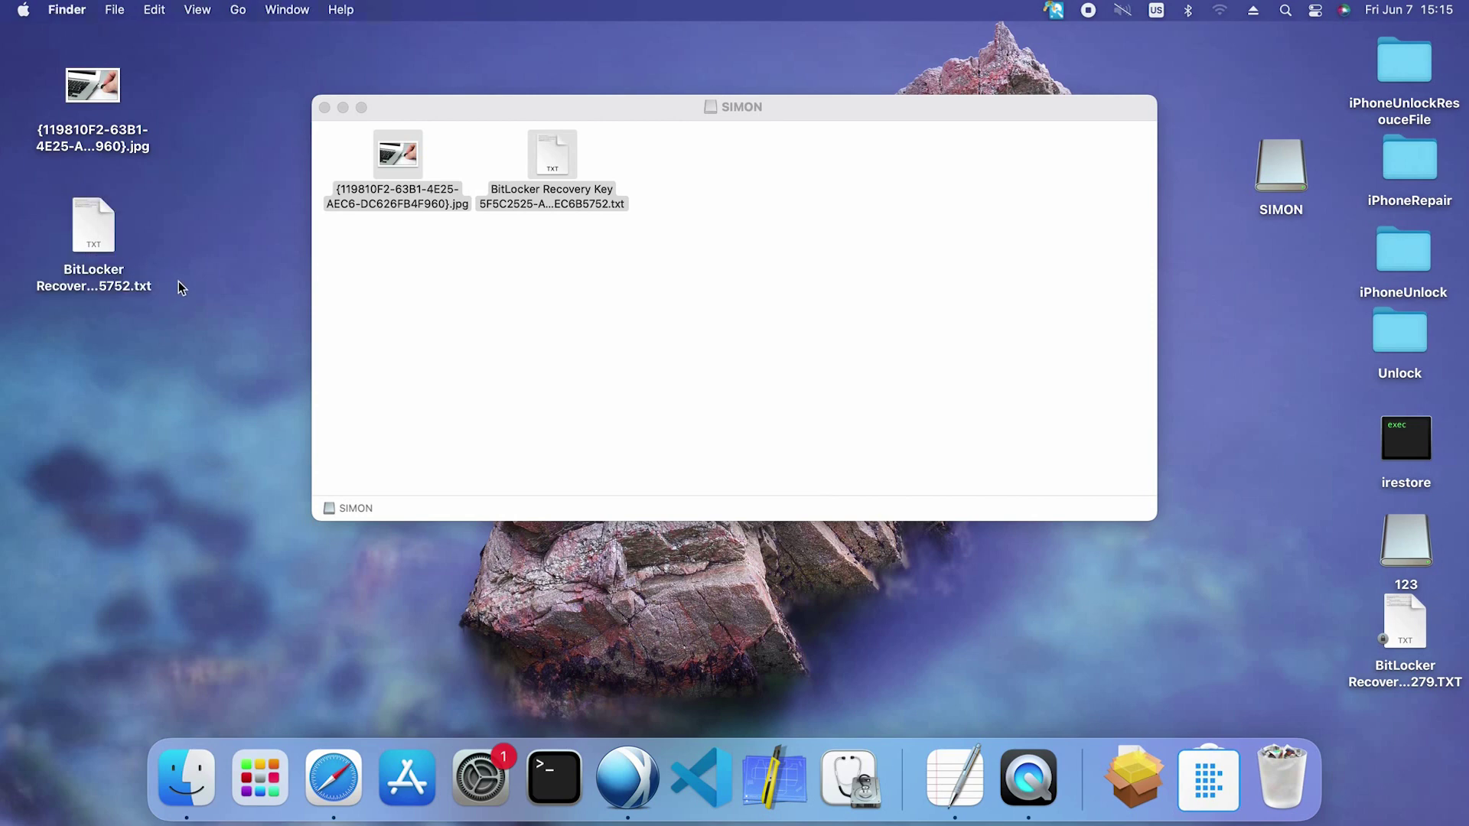
left_click(328, 107)
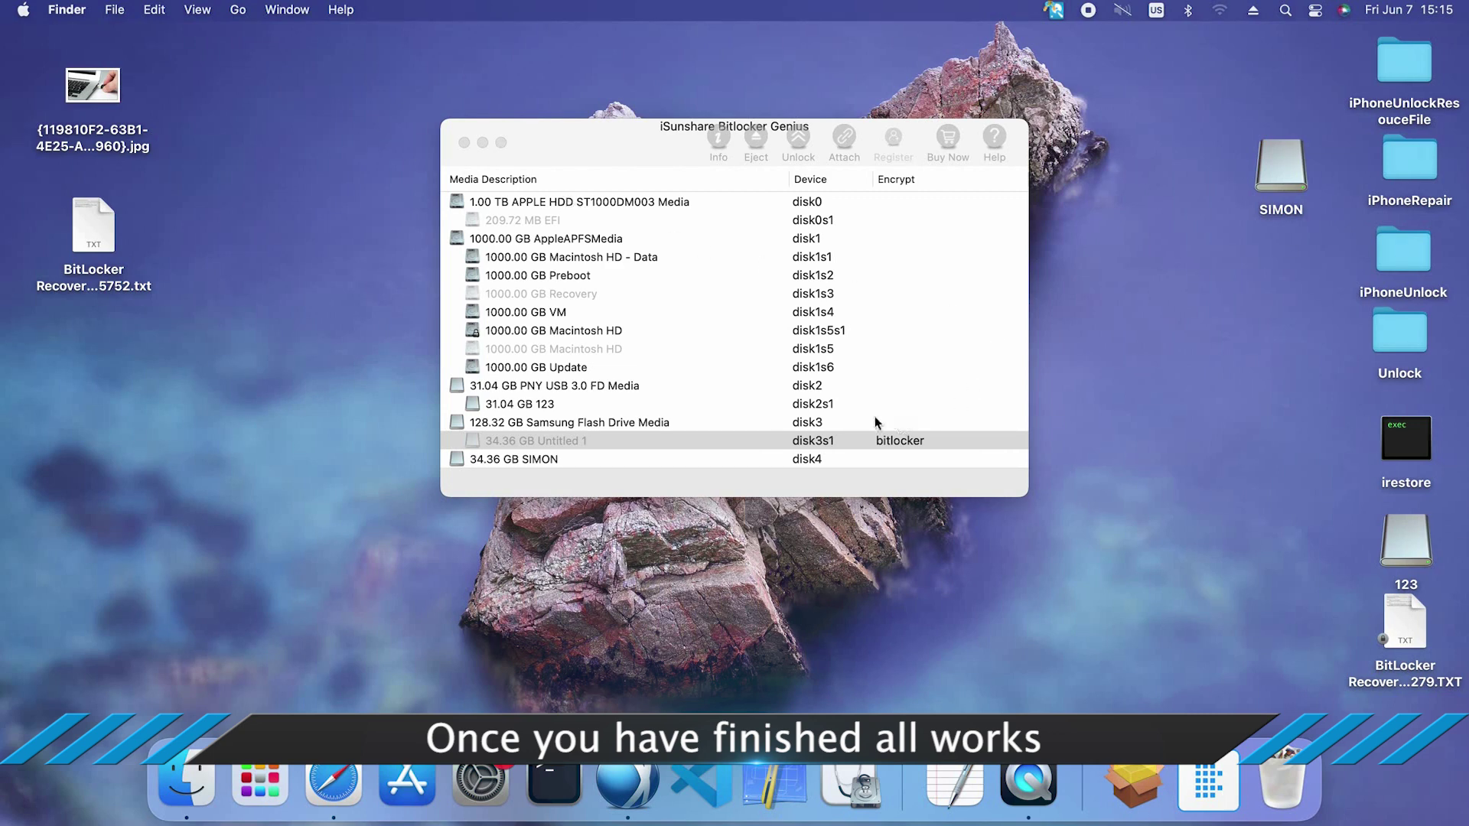
Select the 34.36 GB SIMON volume on disk4 in BitLocker Genius and eject it
left_click(520, 460)
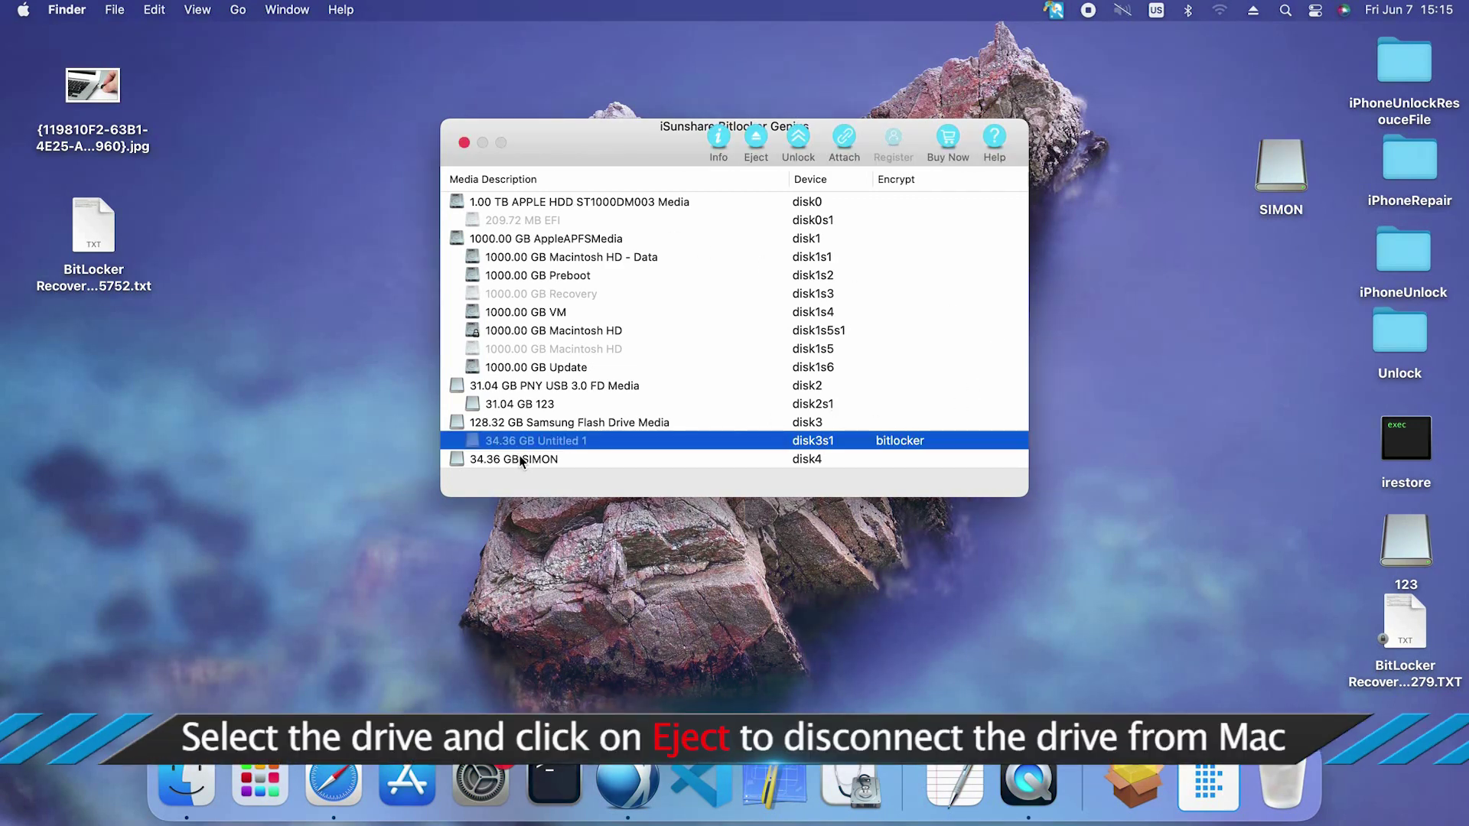
left_click(524, 459)
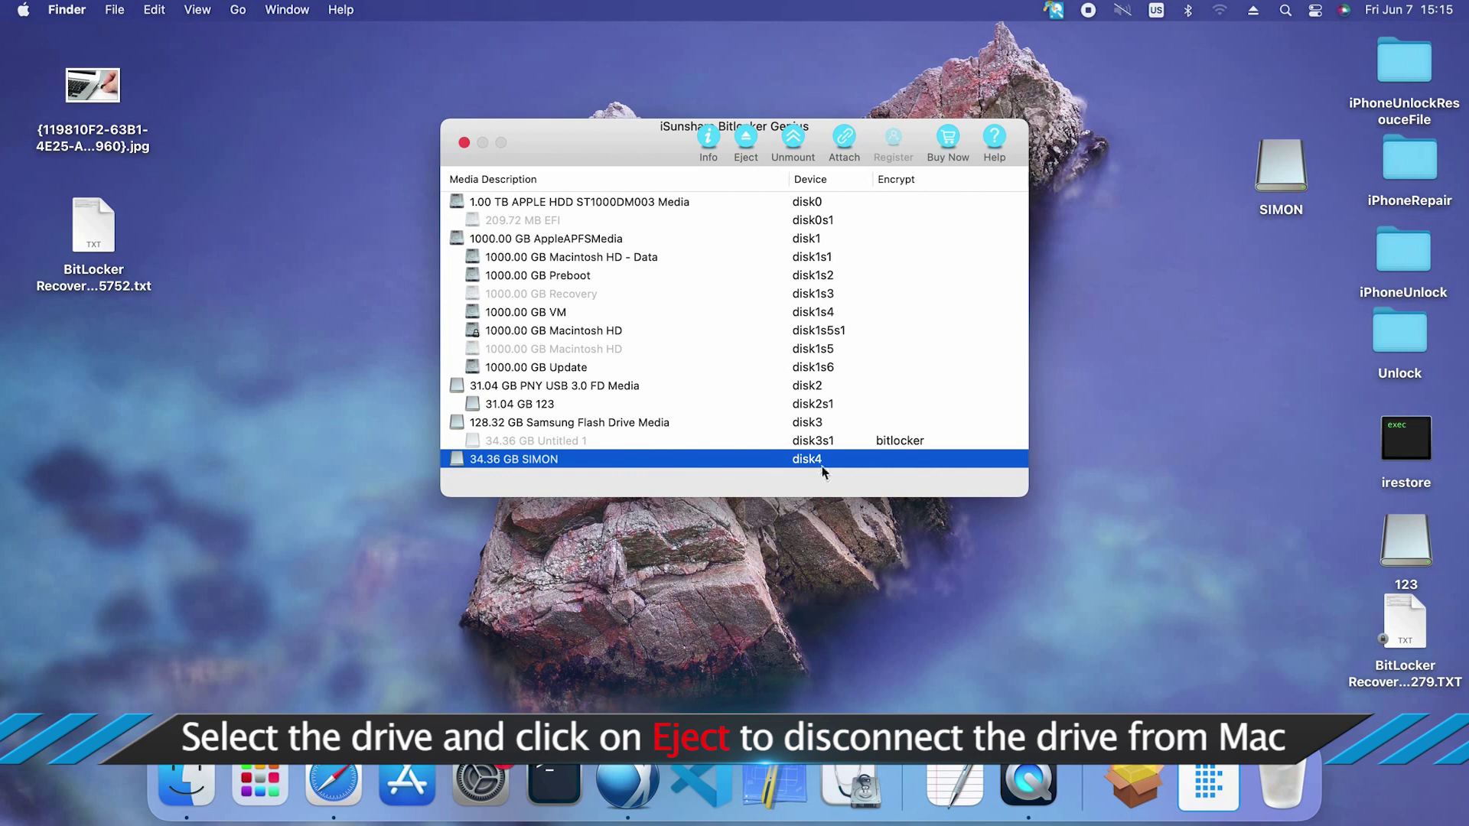
left_click(748, 142)
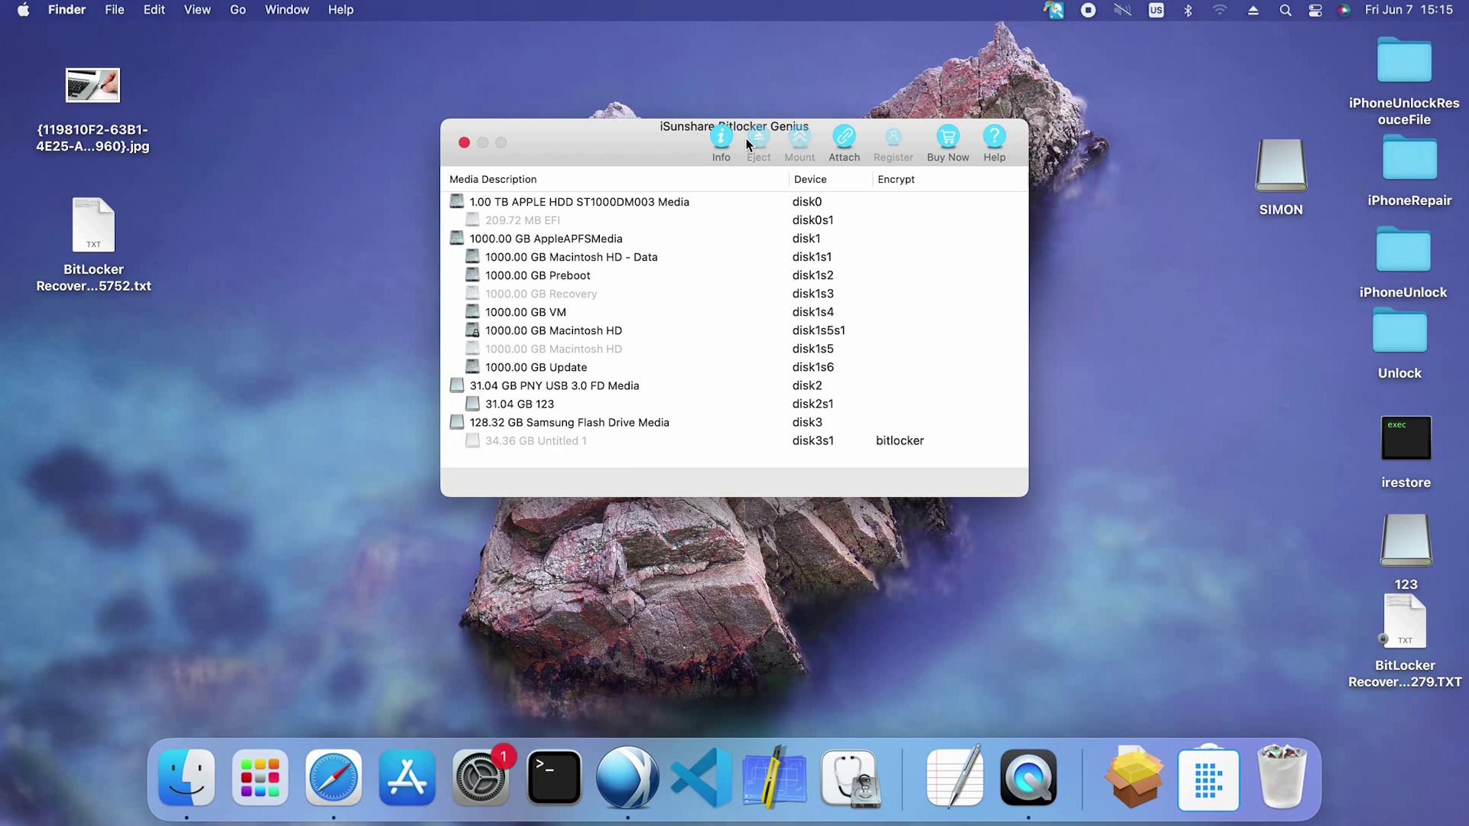